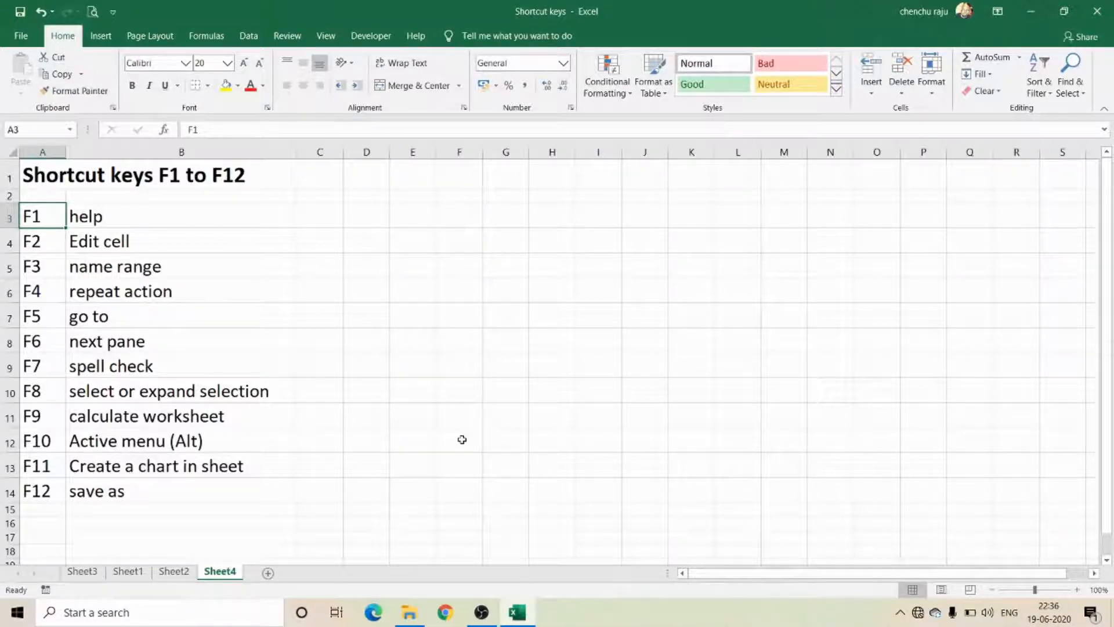
Open the Help pane and close it again
{"action": "key", "text": "F1"}
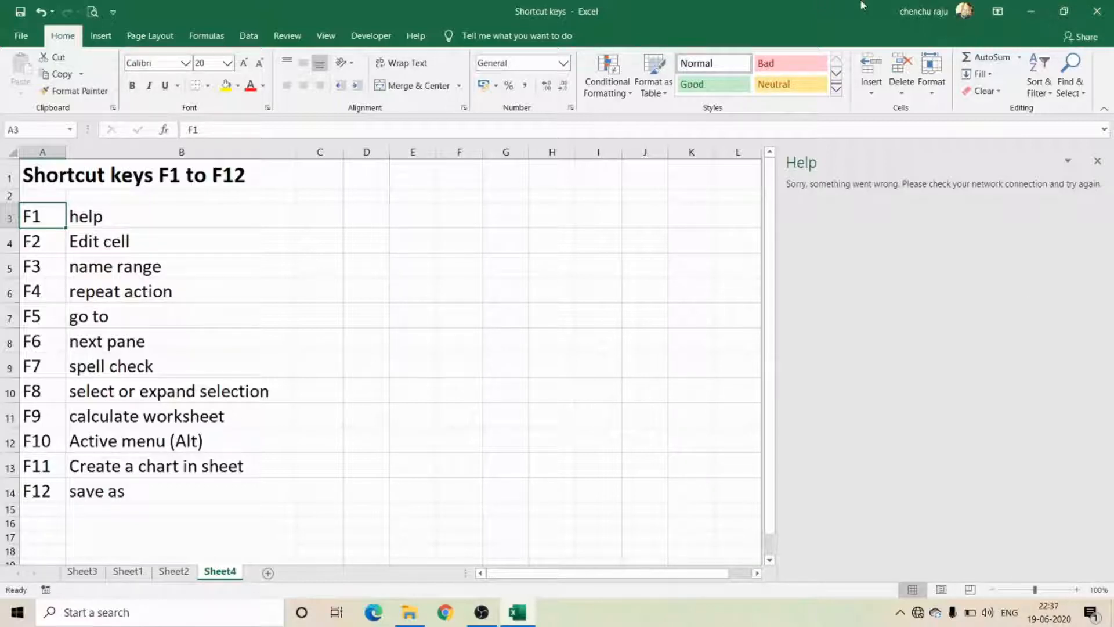
{"action": "left_click", "coordinate": [1097, 163]}
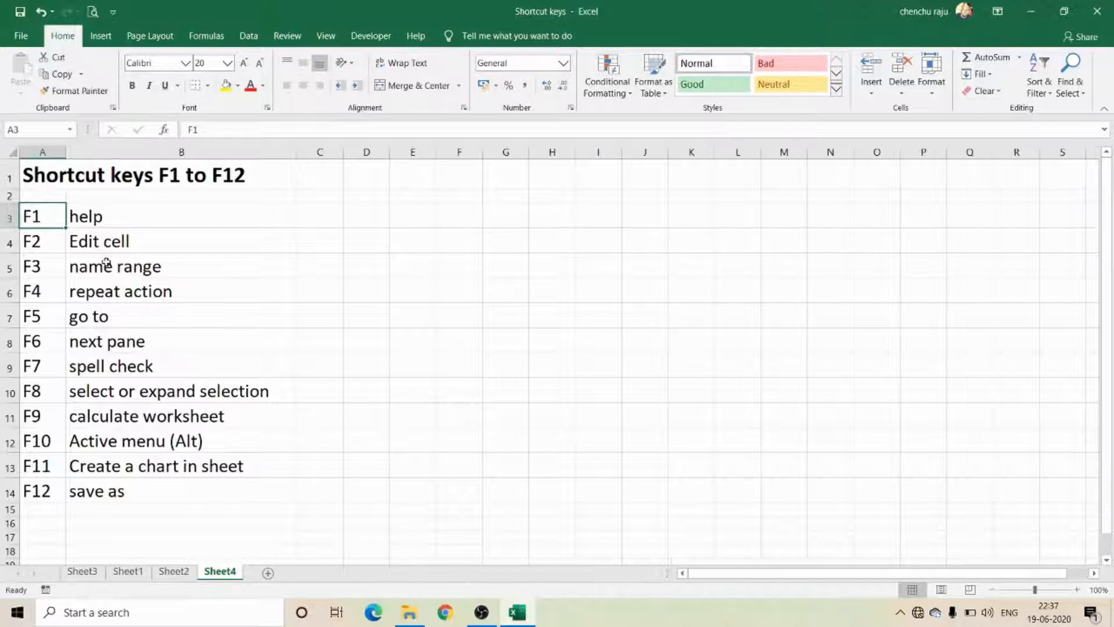
Enter 12534 in cell G4 and reselect that cell
{"action": "left_click", "coordinate": [71, 243]}
{"action": "left_click", "coordinate": [53, 241]}
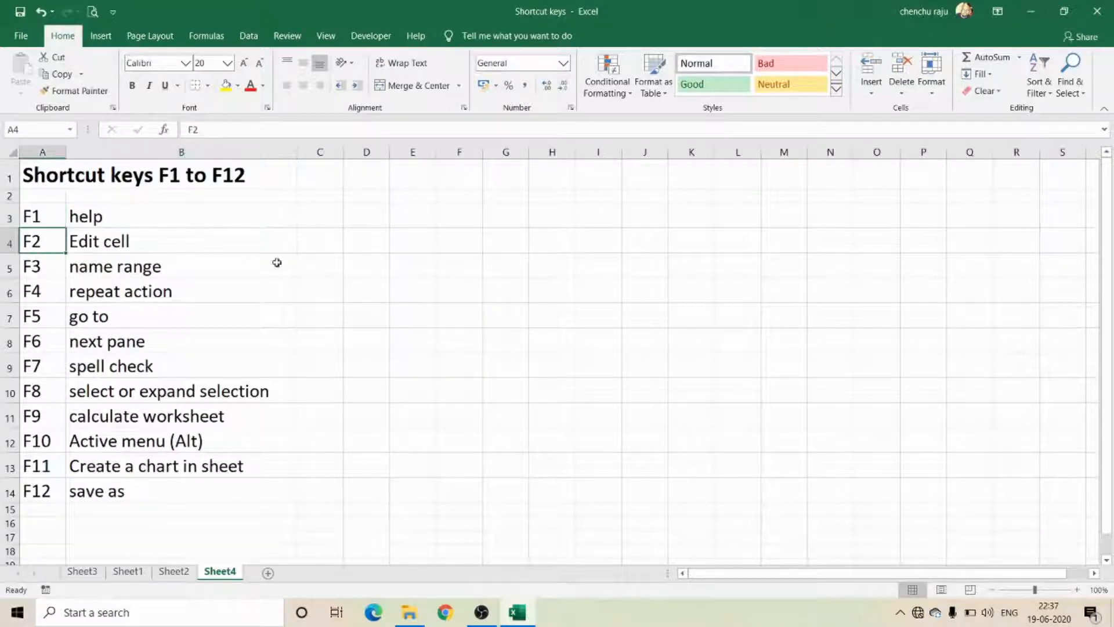
{"action": "left_click", "coordinate": [495, 240]}
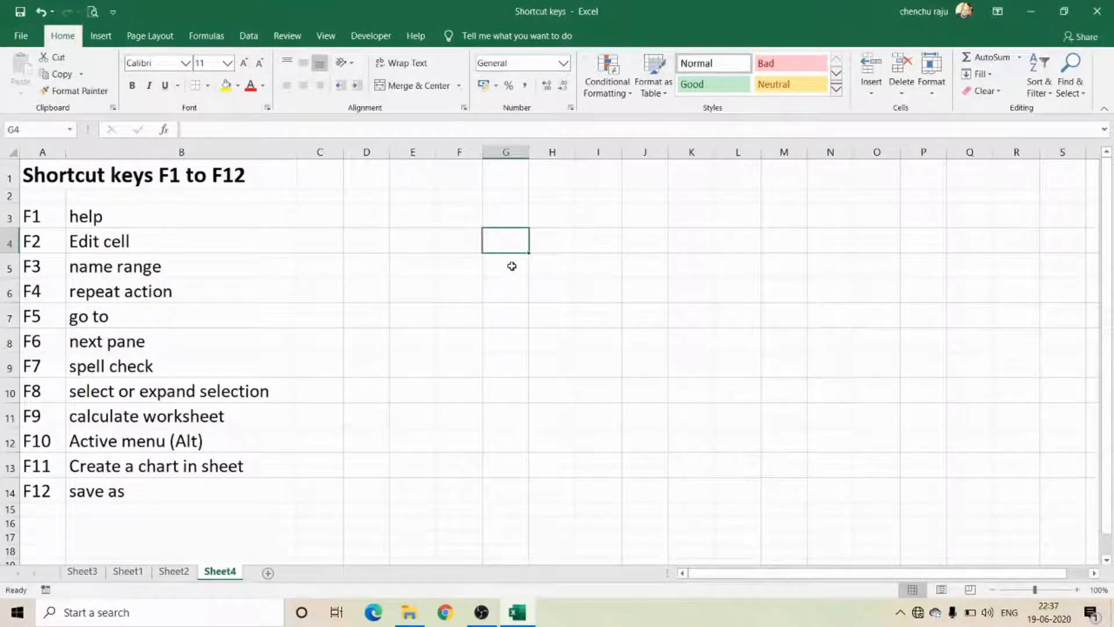
{"action": "type", "text": "12534"}
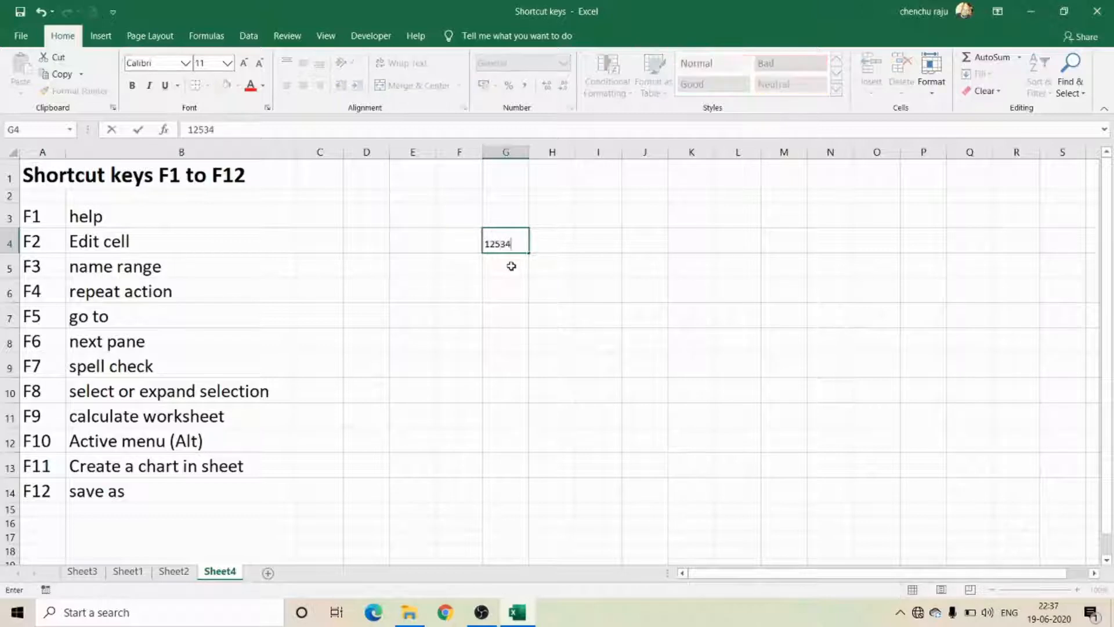
{"action": "key", "text": "Return"}
{"action": "key", "text": "Up"}
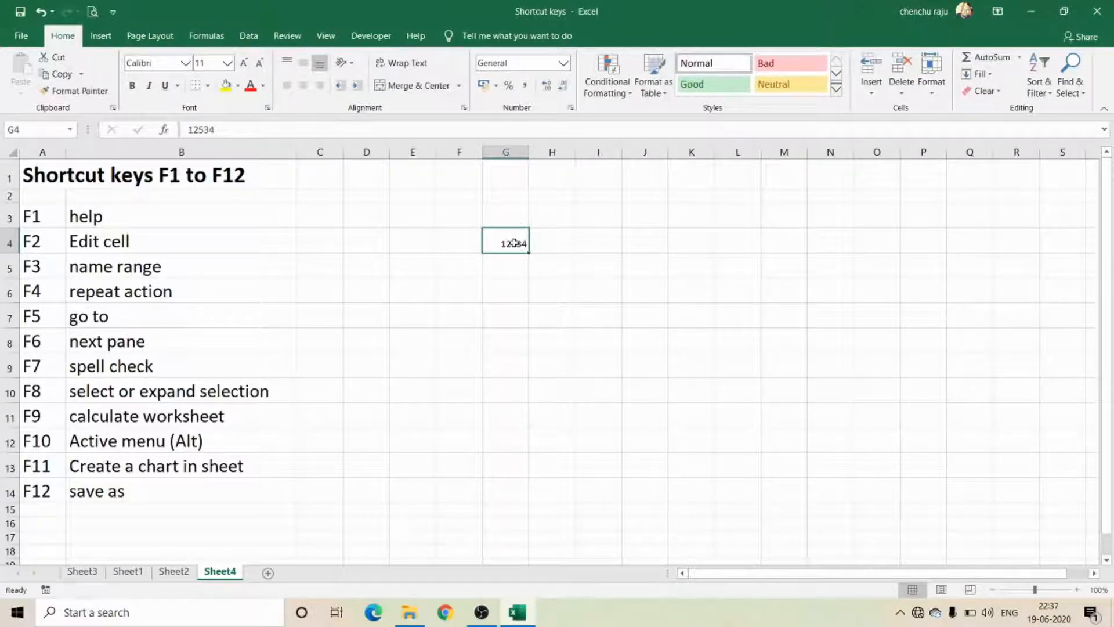
Edit cell G4 in place so that it reads 125341234, and clear its contents
{"action": "key", "text": "F2"}
{"action": "left_click", "coordinate": [512, 296]}
{"action": "left_click", "coordinate": [512, 247]}
{"action": "key", "text": "F2"}
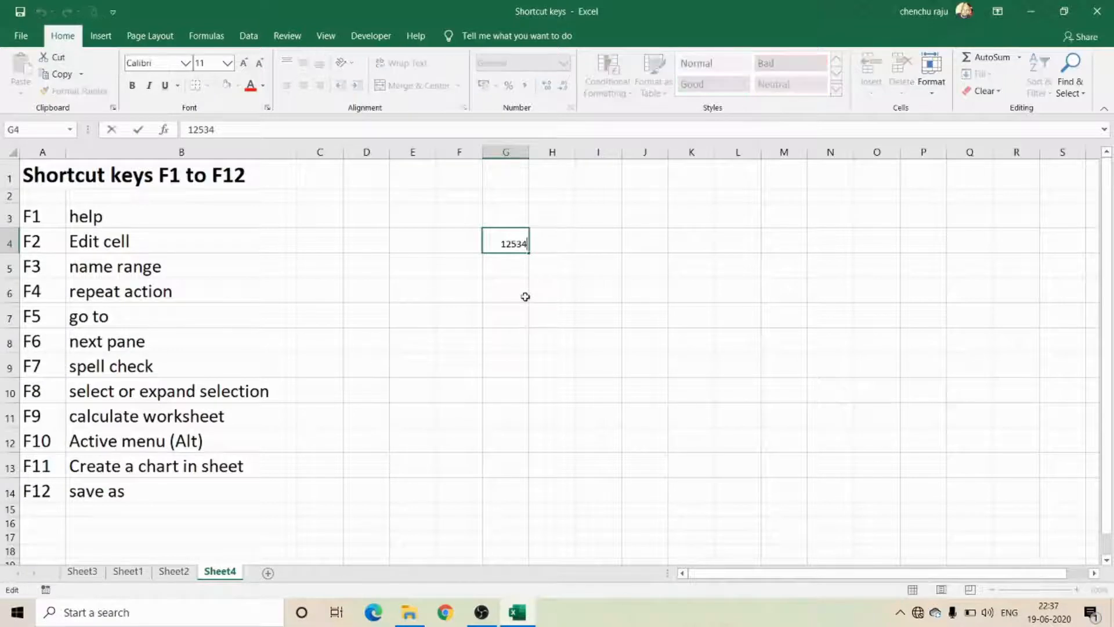
{"action": "key", "text": "Left"}
{"action": "key", "text": "Left"}
{"action": "key", "text": "Left"}
{"action": "key", "text": "Left"}
{"action": "key", "text": "Left"}
{"action": "key", "text": "Right"}
{"action": "key", "text": "Right"}
{"action": "key", "text": "Right"}
{"action": "key", "text": "Right"}
{"action": "key", "text": "Right"}
{"action": "key", "text": "Left"}
{"action": "key", "text": "Left"}
{"action": "key", "text": "Left"}
{"action": "key", "text": "Left"}
{"action": "type", "text": "1234"}
{"action": "key", "text": "Return"}
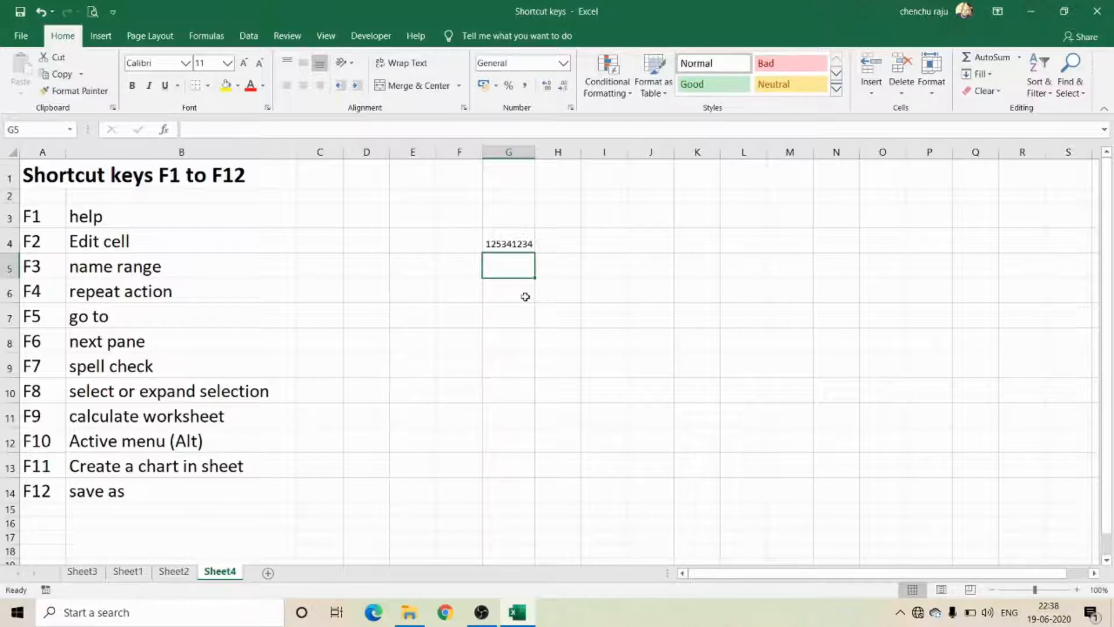
{"action": "key", "text": "Up"}
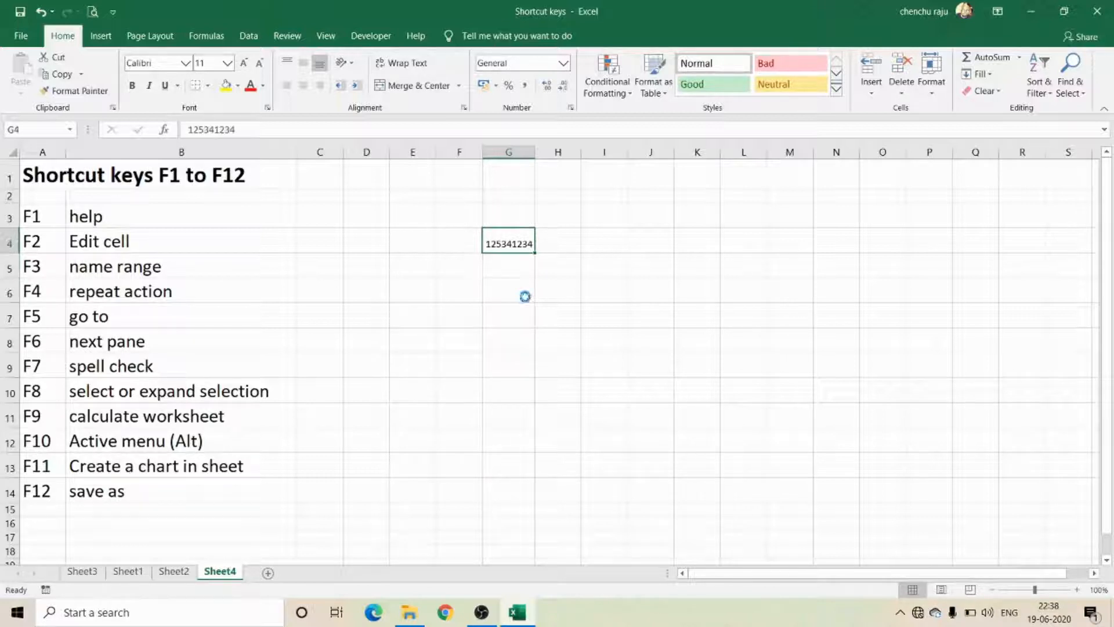
{"action": "key", "text": "Delete"}
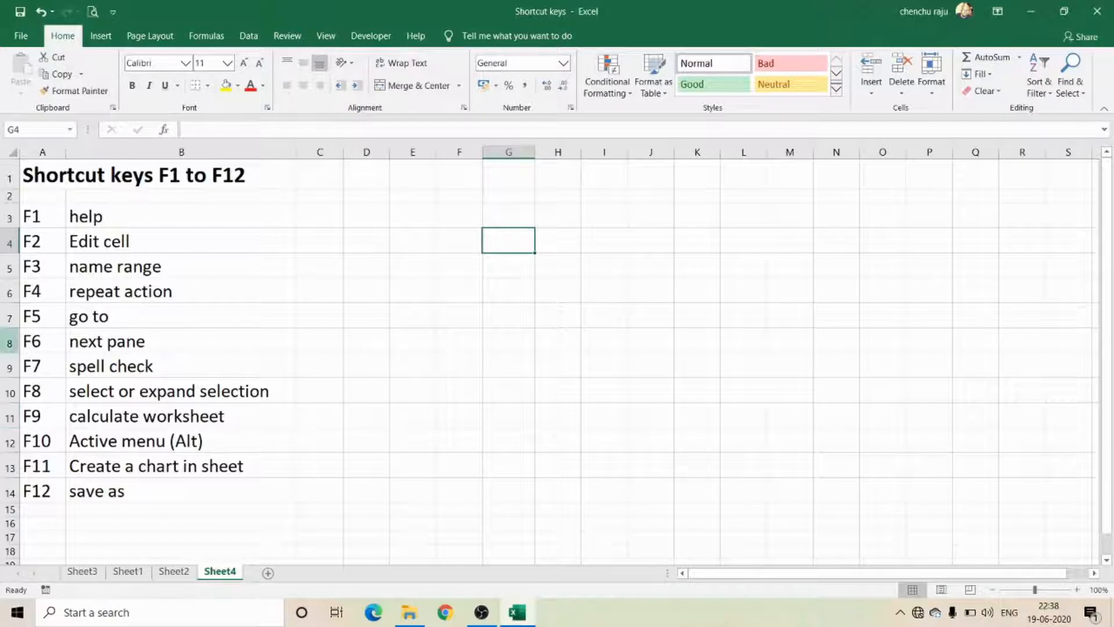
Try to name the range A3:A14 "function keys", and try the name "123" for the same range
{"action": "left_click_drag", "start_coordinate": [38, 216], "coordinate": [45, 489]}
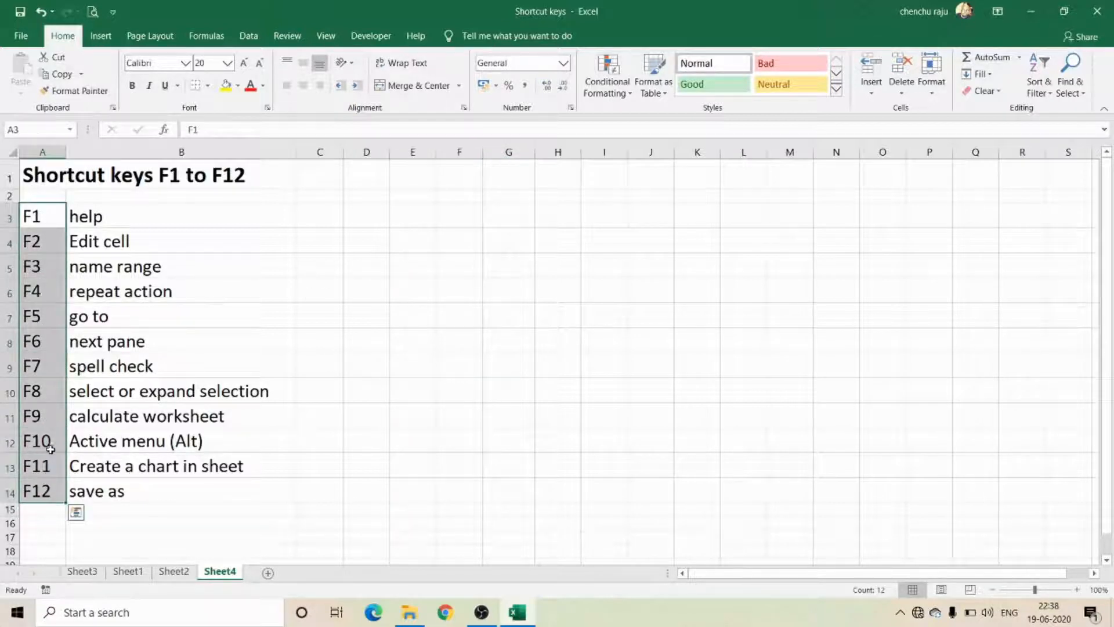
{"action": "left_click", "coordinate": [33, 130]}
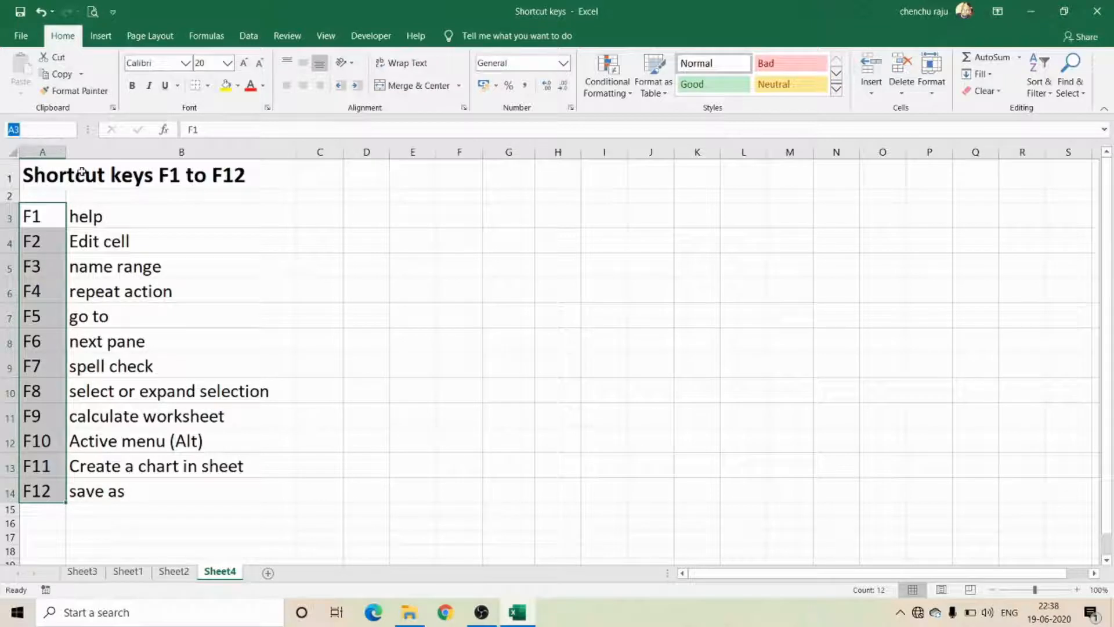
{"action": "type", "text": "function keys"}
{"action": "key", "text": "Return"}
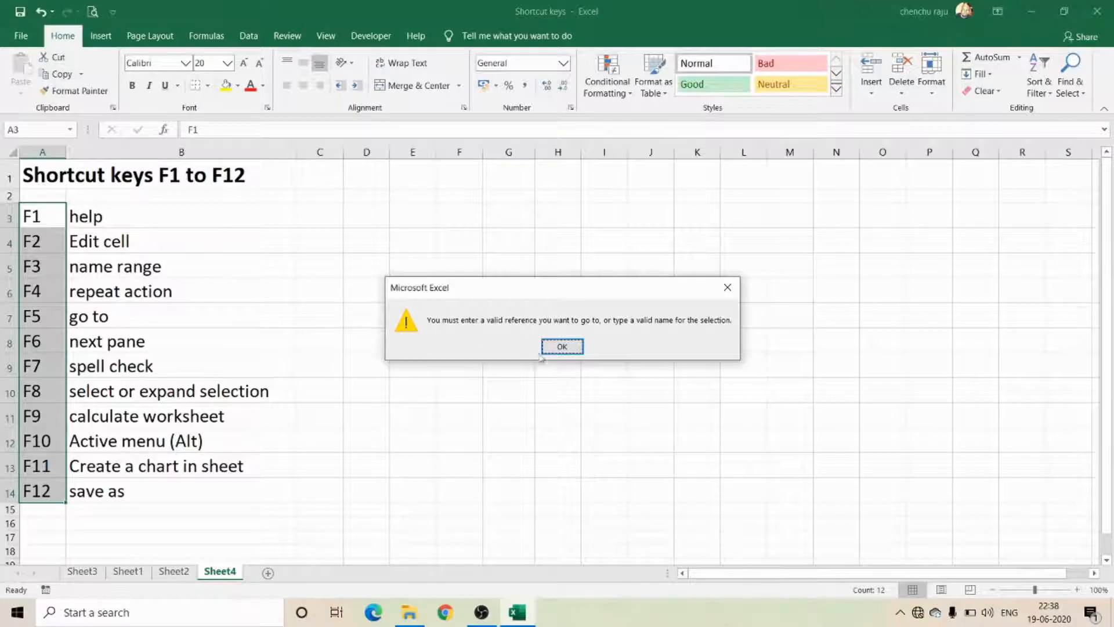
{"action": "left_click", "coordinate": [557, 348]}
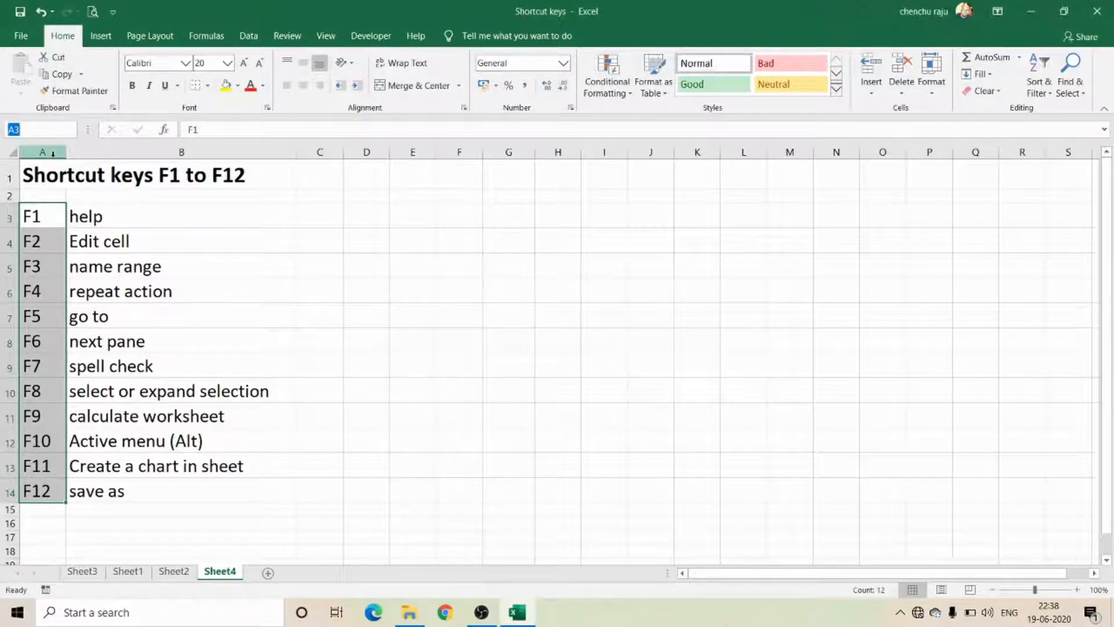
{"action": "type", "text": "123"}
{"action": "key", "text": "Return"}
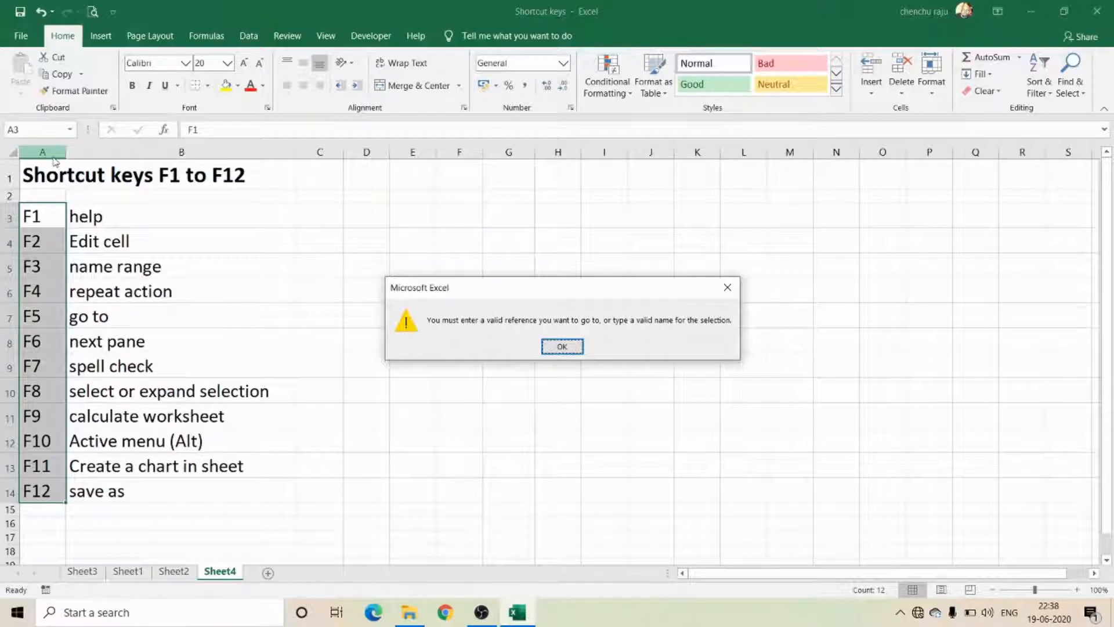
{"action": "left_click", "coordinate": [724, 292]}
{"action": "left_click", "coordinate": [116, 267]}
Name the range A3:A14 "key" and reselect the range to check its name
{"action": "left_click_drag", "start_coordinate": [35, 216], "coordinate": [14, 491]}
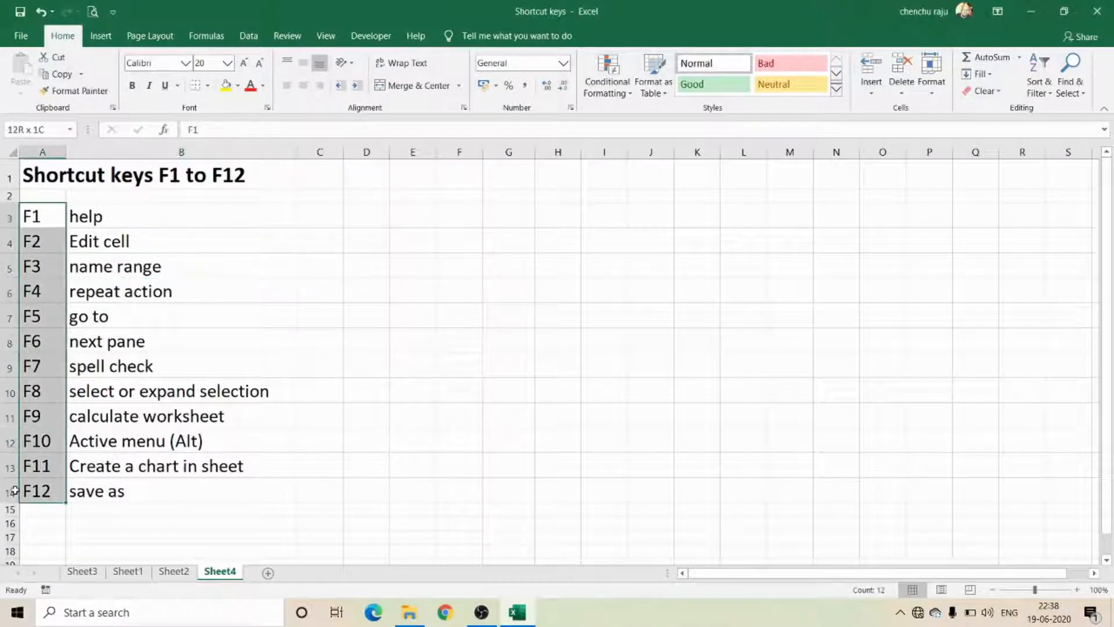
{"action": "left_click", "coordinate": [35, 129]}
{"action": "type", "text": "ss"}
{"action": "key", "text": "BackSpace"}
{"action": "key", "text": "BackSpace"}
{"action": "type", "text": "key"}
{"action": "left_click", "coordinate": [124, 295]}
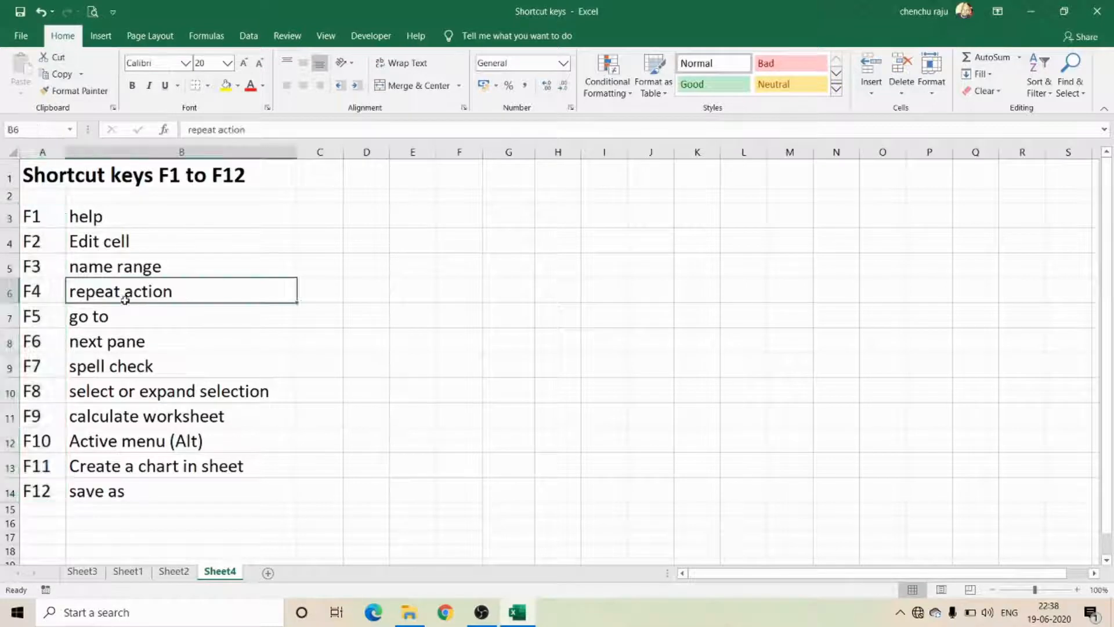
{"action": "left_click_drag", "start_coordinate": [35, 216], "coordinate": [34, 492]}
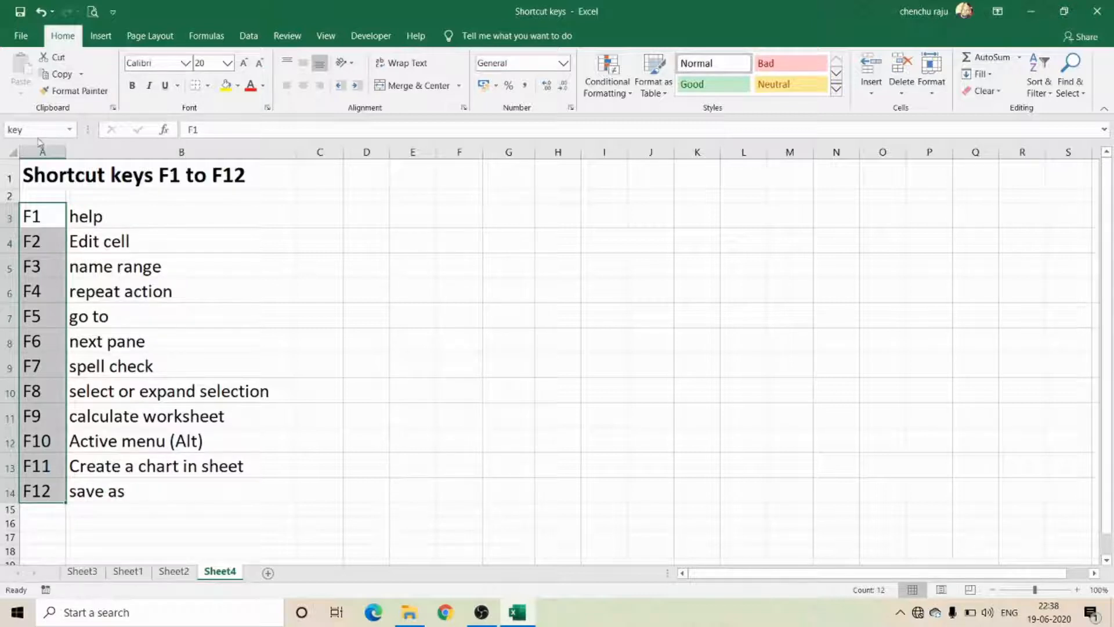
Paste the defined name "cells" into C3 as the formula =cells
{"action": "left_click", "coordinate": [323, 222]}
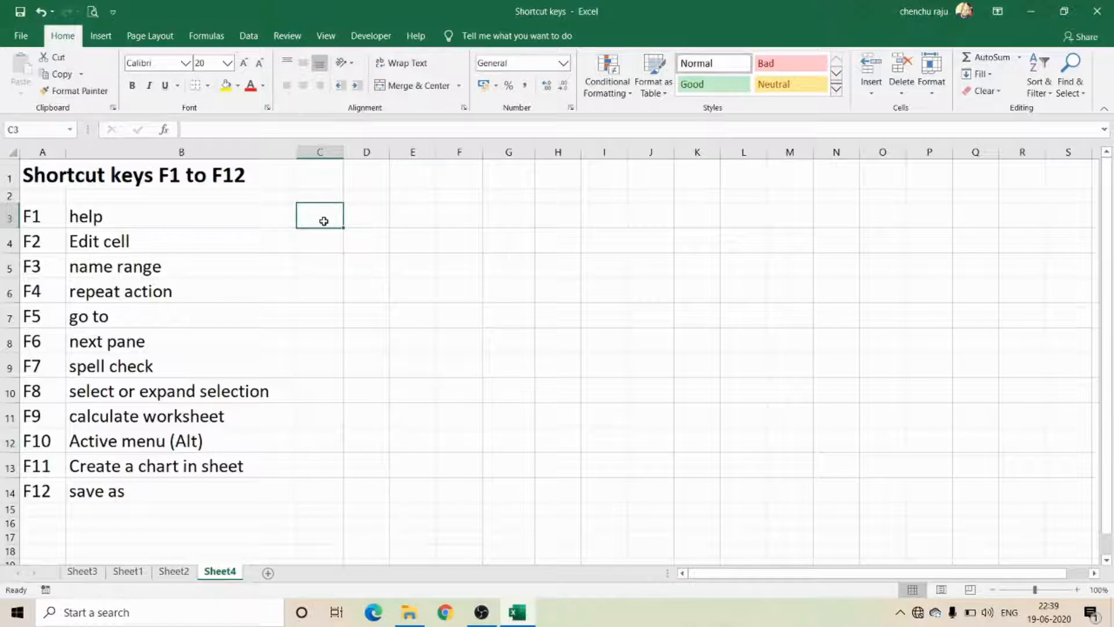
{"action": "key", "text": "F3"}
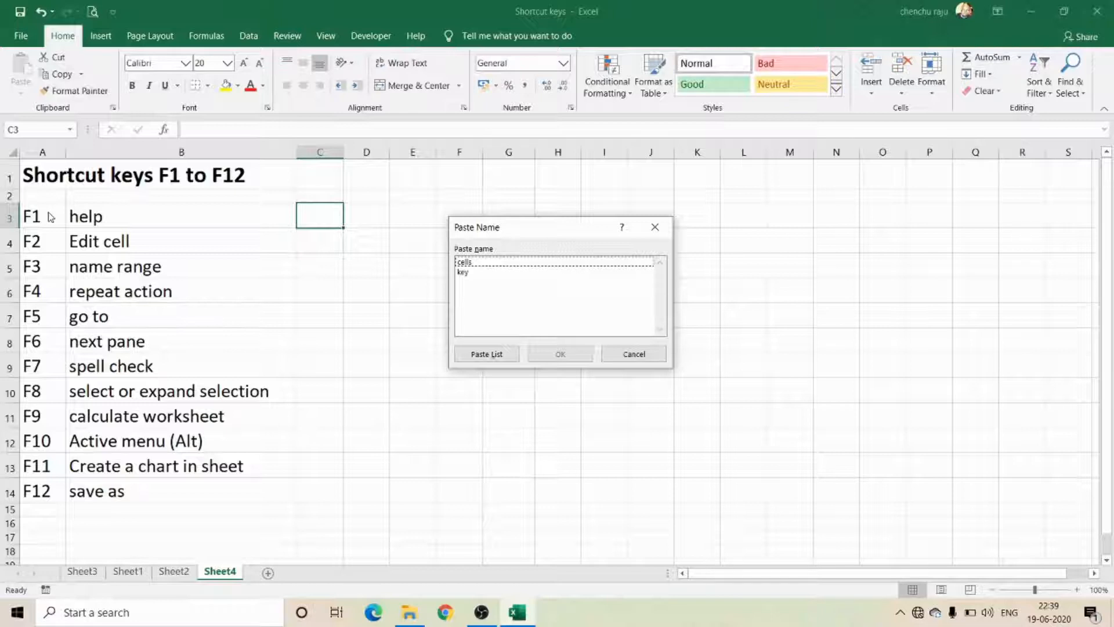
{"action": "left_click", "coordinate": [468, 263]}
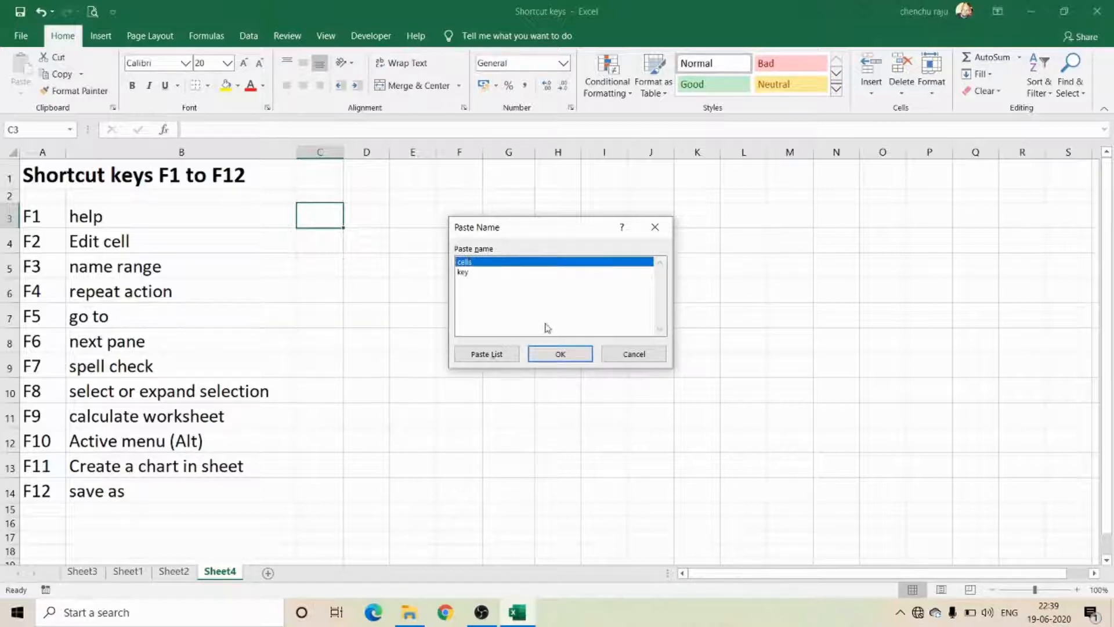
{"action": "left_click", "coordinate": [560, 355]}
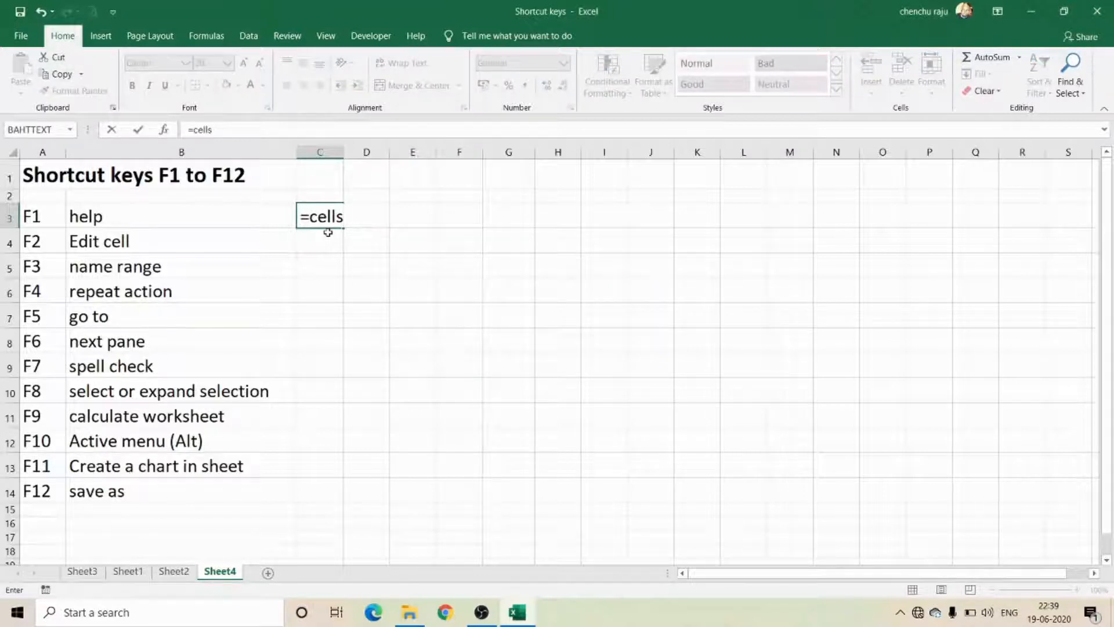
{"action": "key", "text": "Return"}
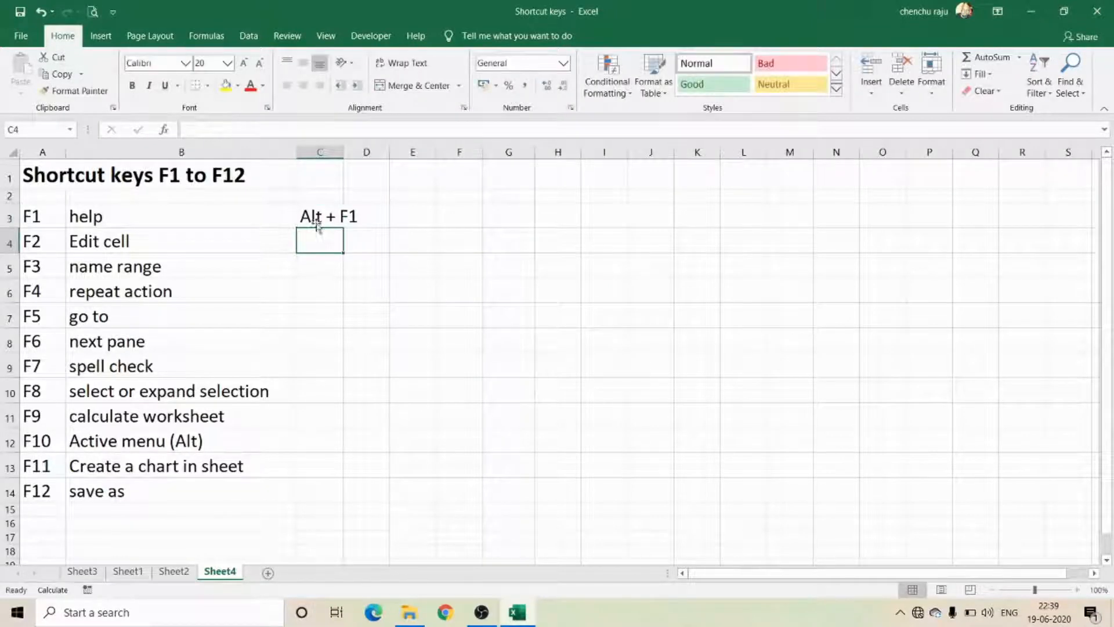
{"action": "left_click", "coordinate": [57, 215]}
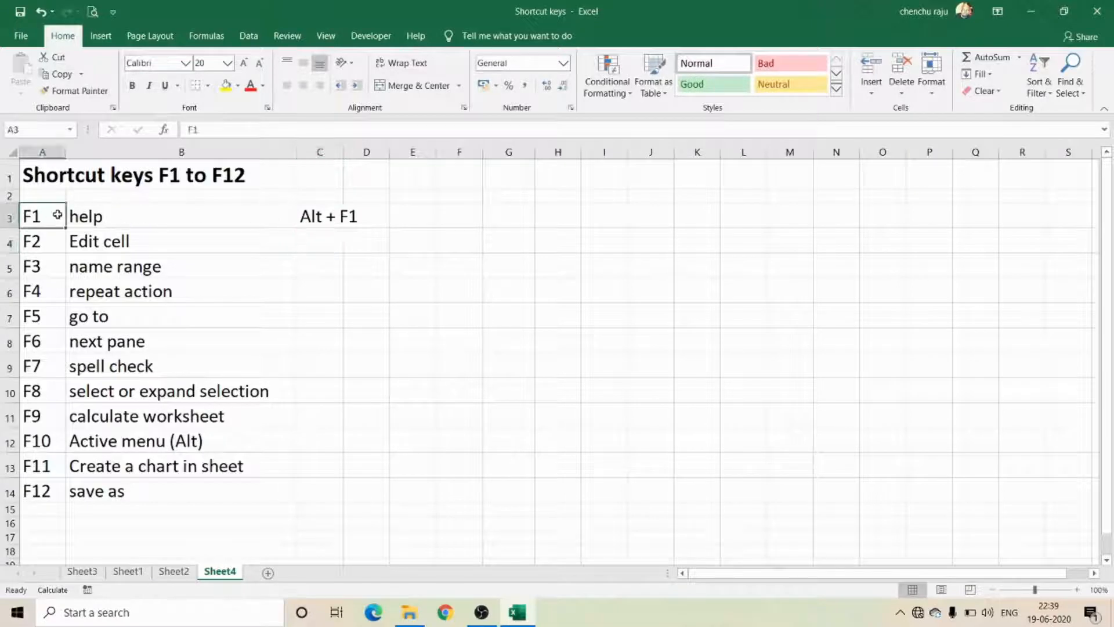
{"action": "left_click", "coordinate": [324, 213]}
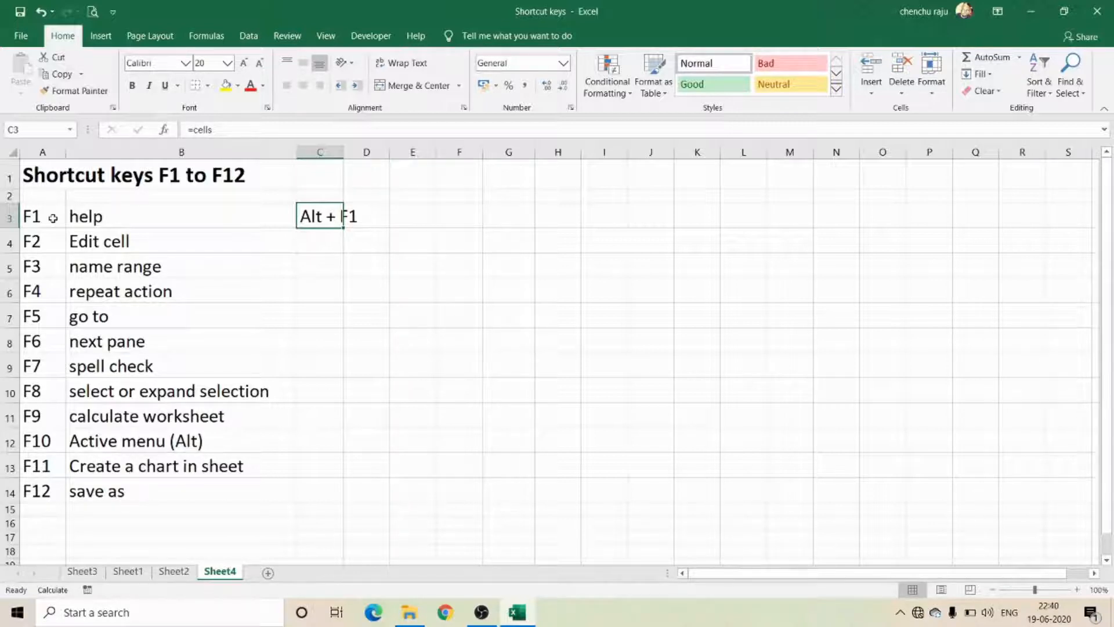
{"action": "left_click_drag", "start_coordinate": [53, 218], "coordinate": [30, 497]}
{"action": "left_click", "coordinate": [129, 365]}
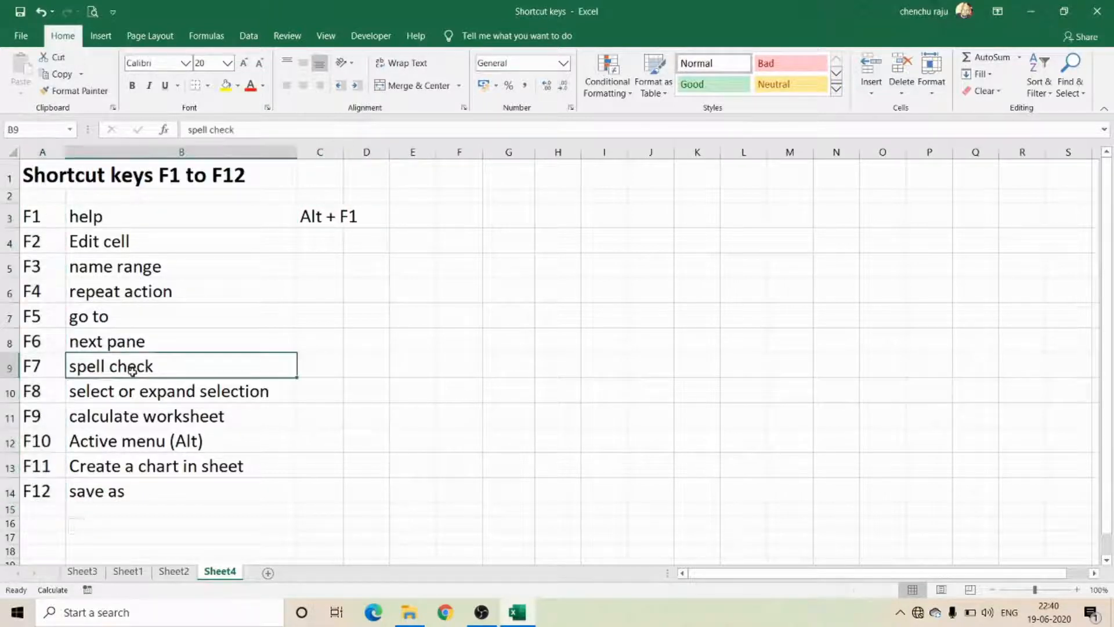
{"action": "left_click_drag", "start_coordinate": [38, 226], "coordinate": [36, 495]}
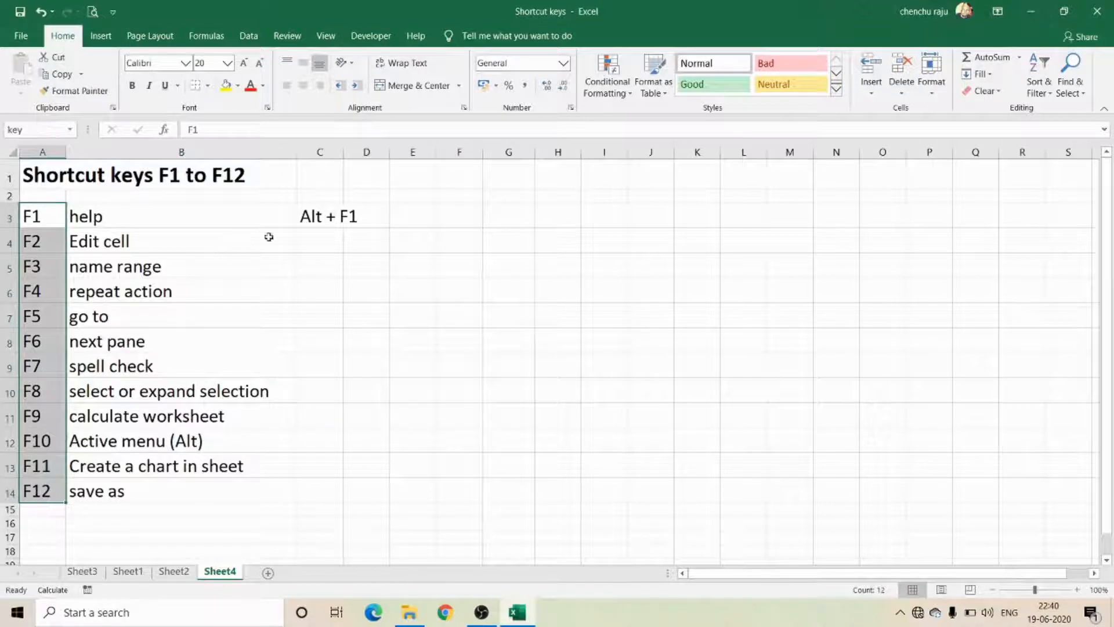
{"action": "left_click", "coordinate": [323, 223]}
{"action": "left_click_drag", "start_coordinate": [323, 224], "coordinate": [333, 499]}
Paste the defined name "cells" into C15 as a formula
{"action": "left_click", "coordinate": [317, 513]}
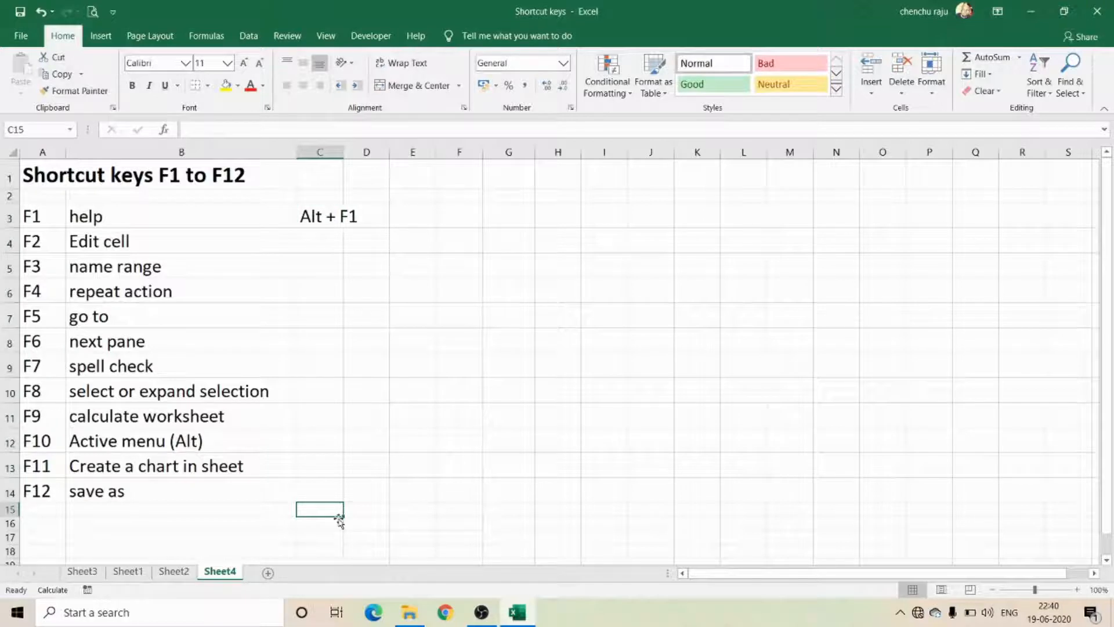
{"action": "key", "text": "F3"}
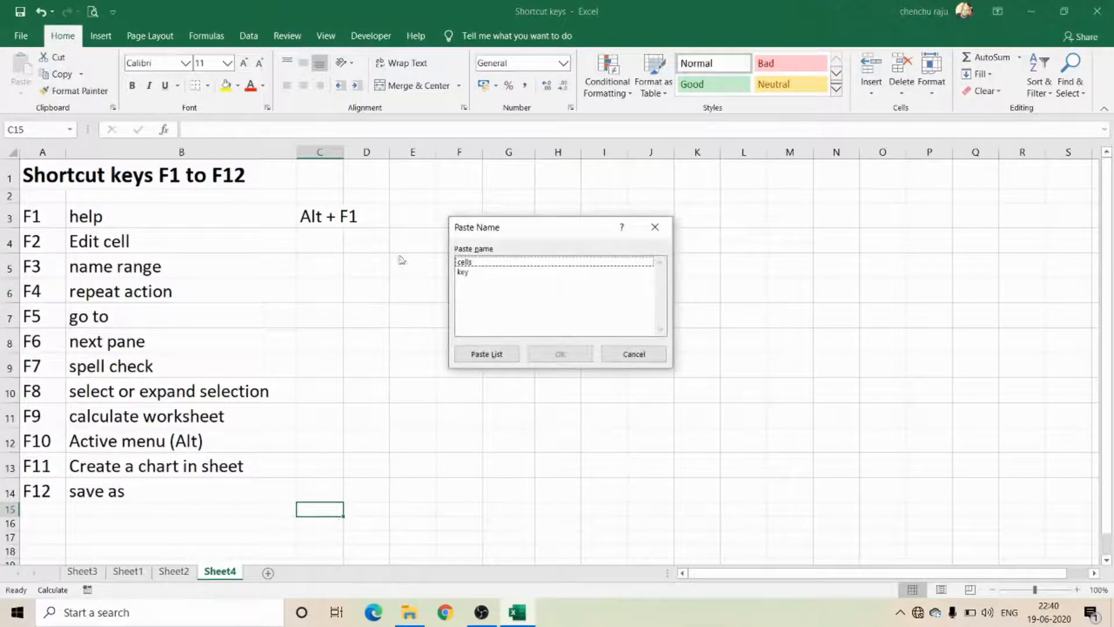
{"action": "left_click", "coordinate": [462, 262]}
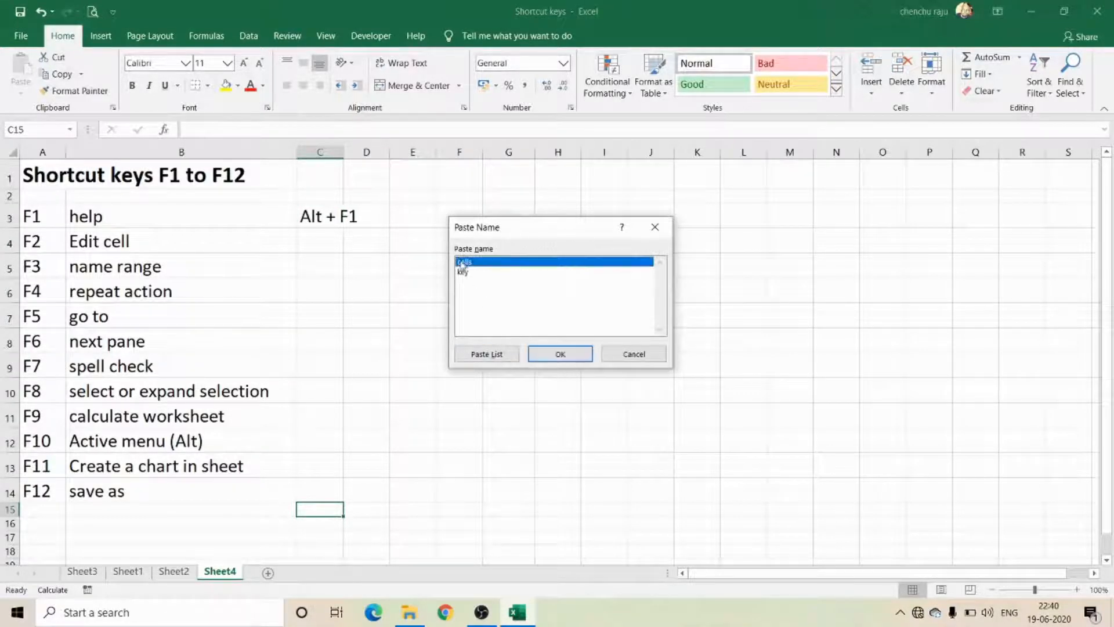
{"action": "left_click", "coordinate": [561, 354]}
{"action": "key", "text": "Return"}
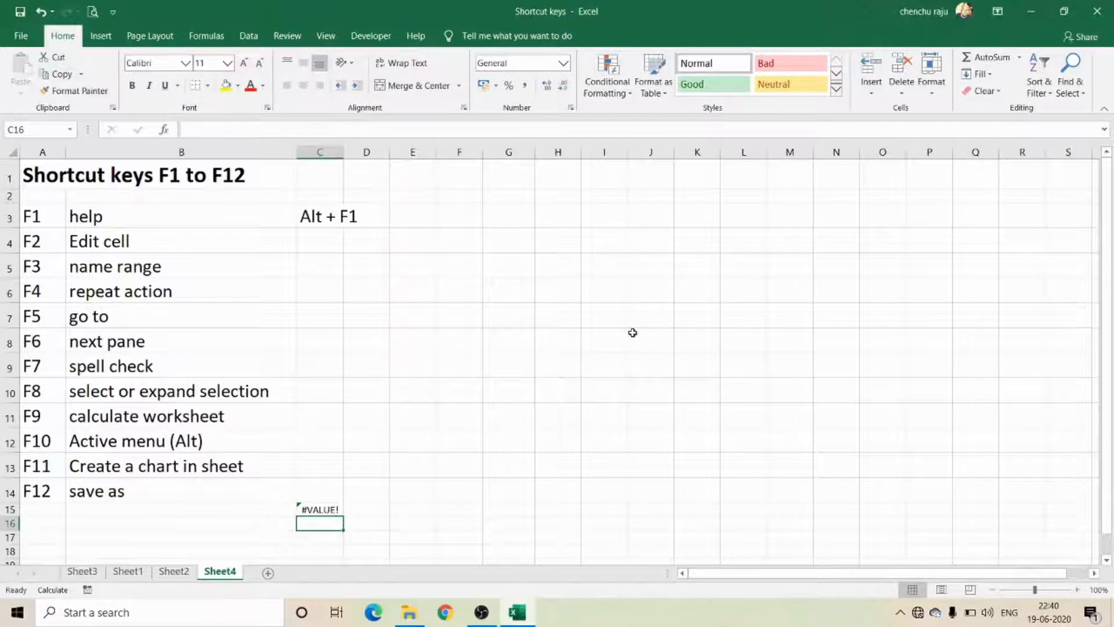
Fill the =cells formula from C15 into C14 and re-enter it there
{"action": "left_click", "coordinate": [318, 218]}
{"action": "left_click_drag", "start_coordinate": [320, 242], "coordinate": [343, 493]}
{"action": "left_click", "coordinate": [328, 514]}
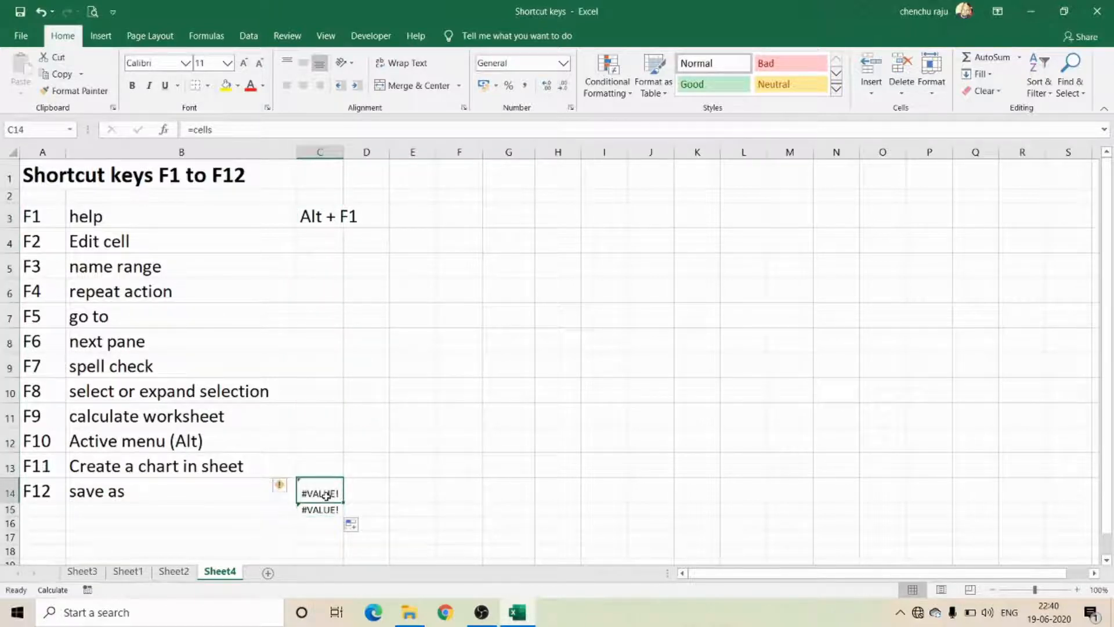
{"action": "double_click", "coordinate": [327, 482]}
{"action": "key", "text": "Return"}
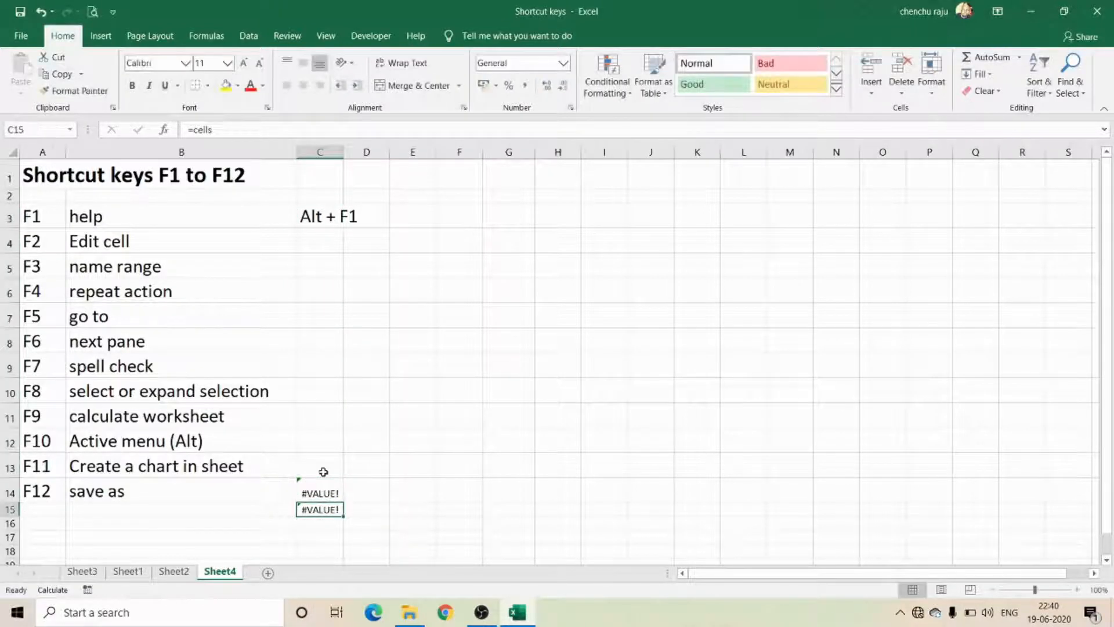
Clear C14 and paste the defined name "cells" into it again as a formula
{"action": "left_click", "coordinate": [319, 494]}
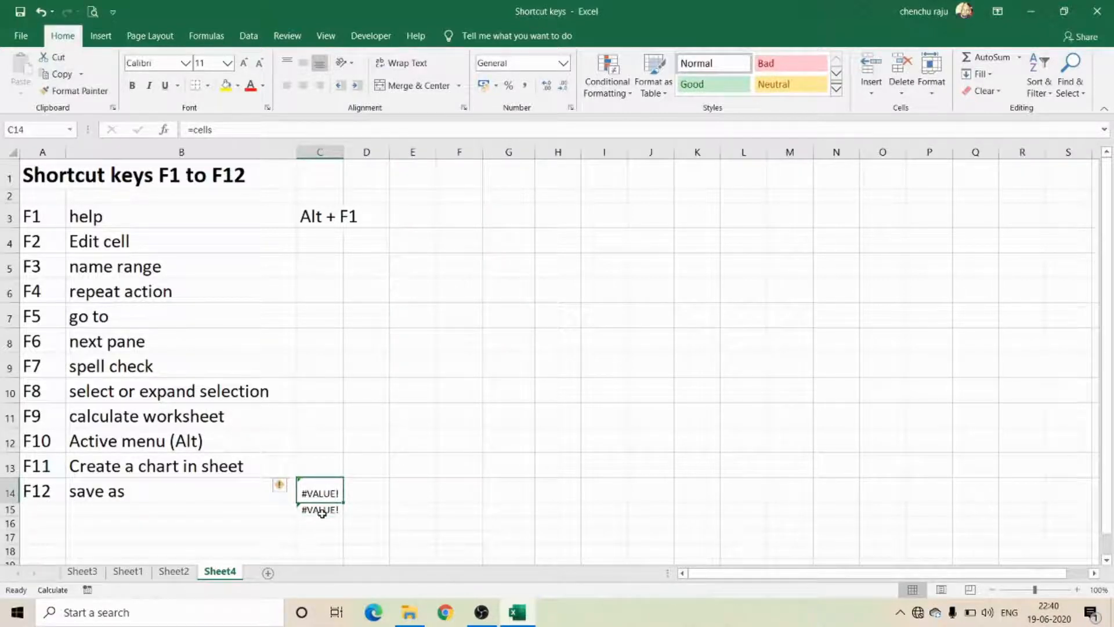
{"action": "key", "text": "Delete"}
{"action": "key", "text": "F3"}
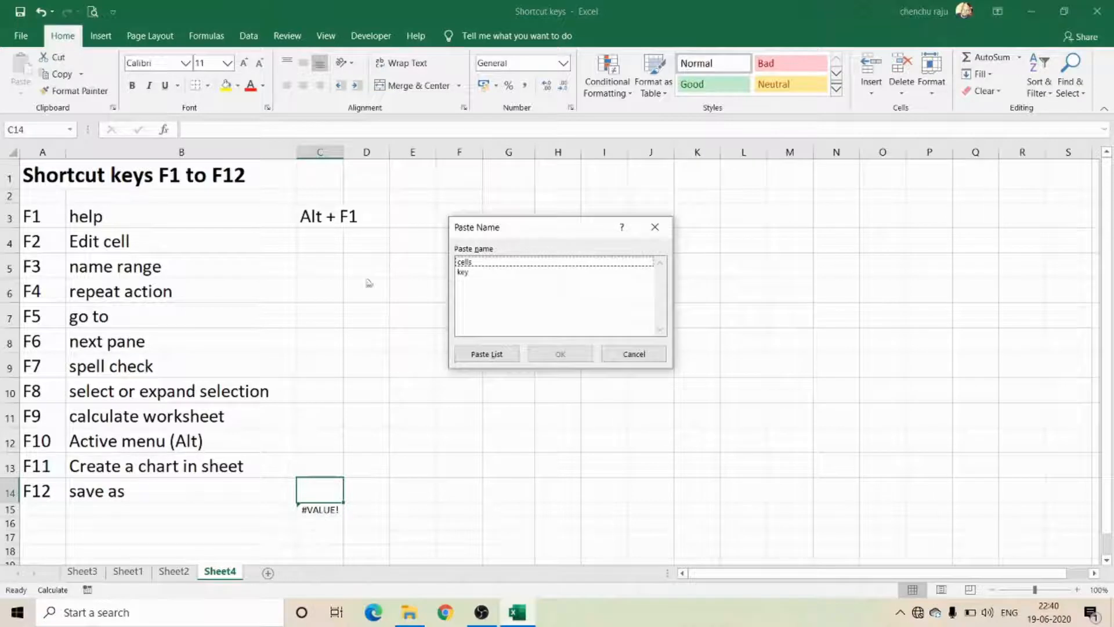
{"action": "left_click", "coordinate": [470, 261]}
{"action": "left_click", "coordinate": [560, 354]}
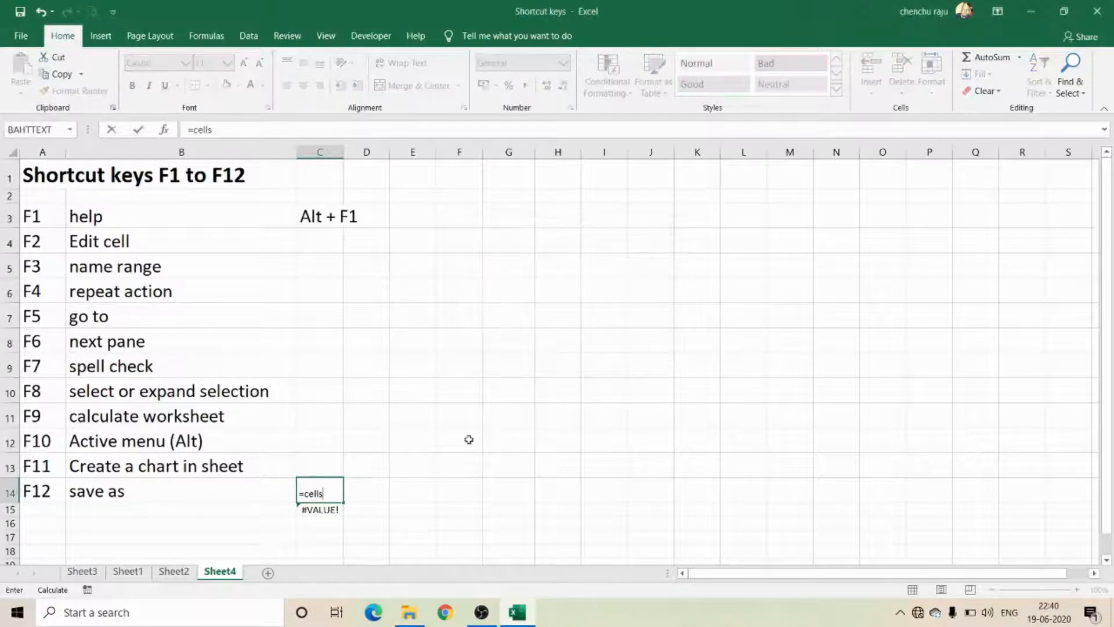
{"action": "key", "text": "Return"}
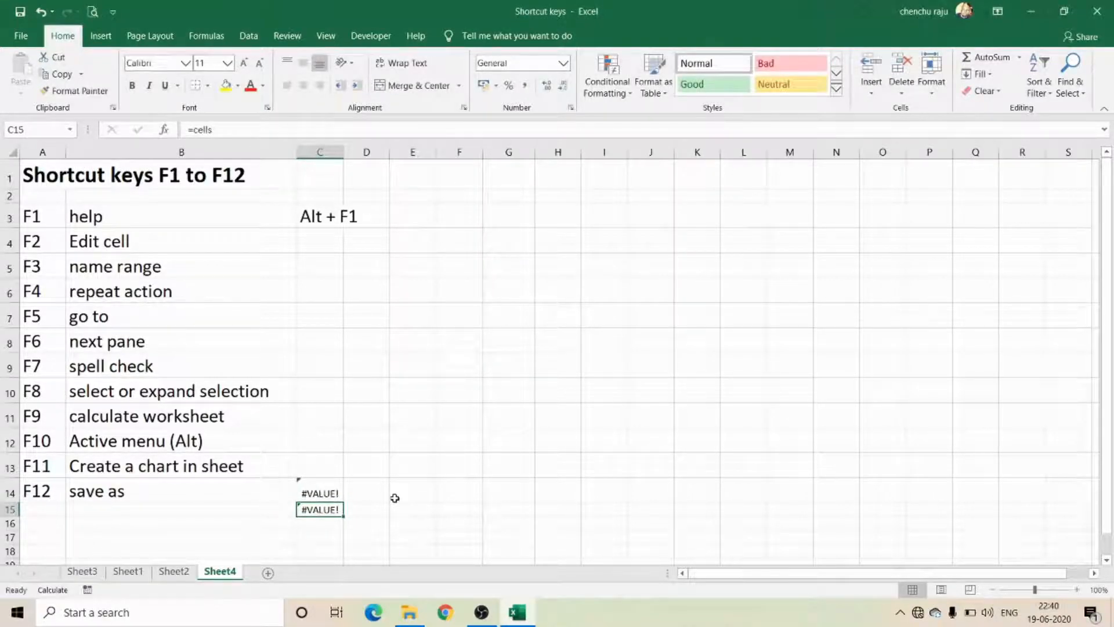
Delete the =cells formulas from C14 and C15
{"action": "left_click_drag", "start_coordinate": [91, 217], "coordinate": [102, 312]}
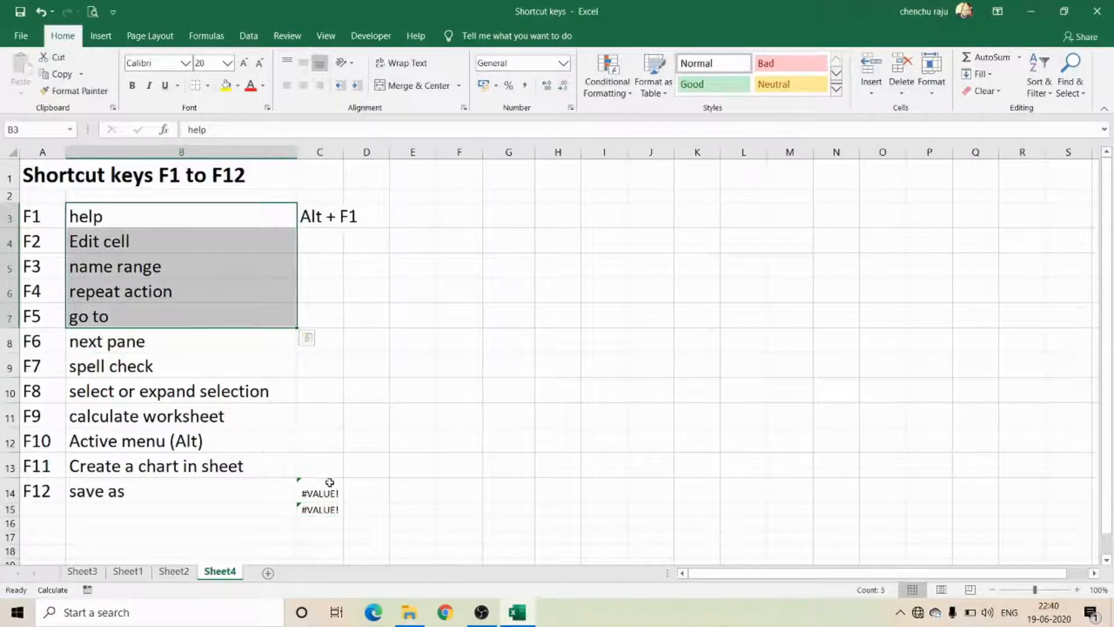
{"action": "left_click_drag", "start_coordinate": [329, 492], "coordinate": [326, 514]}
{"action": "key", "text": "Delete"}
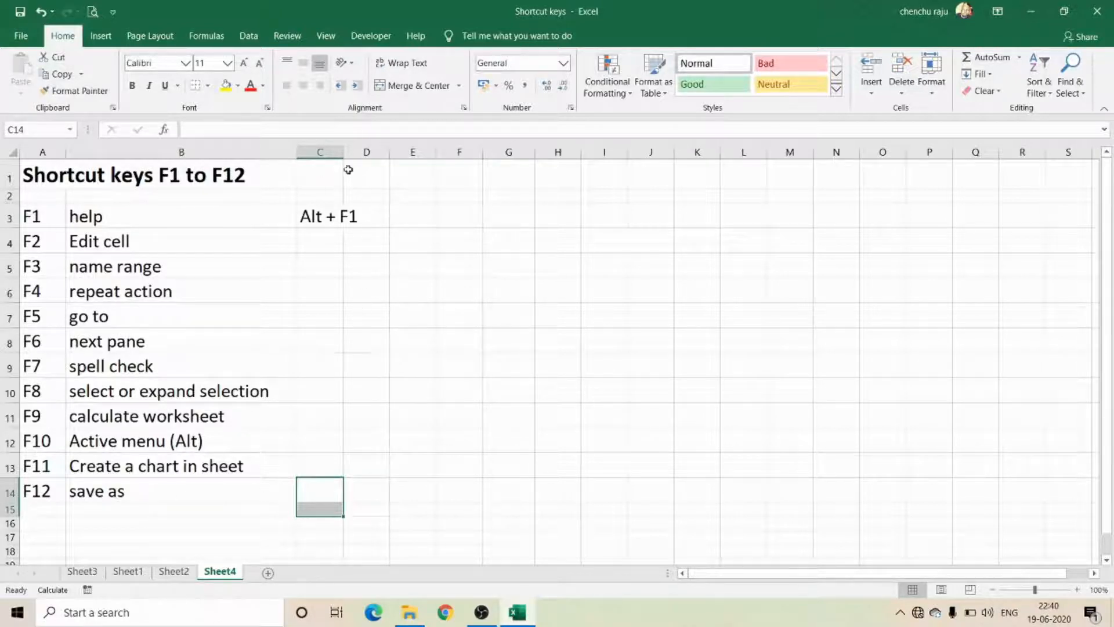
Fill the formula in C3 down through C8 and widen column C to fit the text
{"action": "left_click", "coordinate": [332, 236]}
{"action": "left_click", "coordinate": [44, 290]}
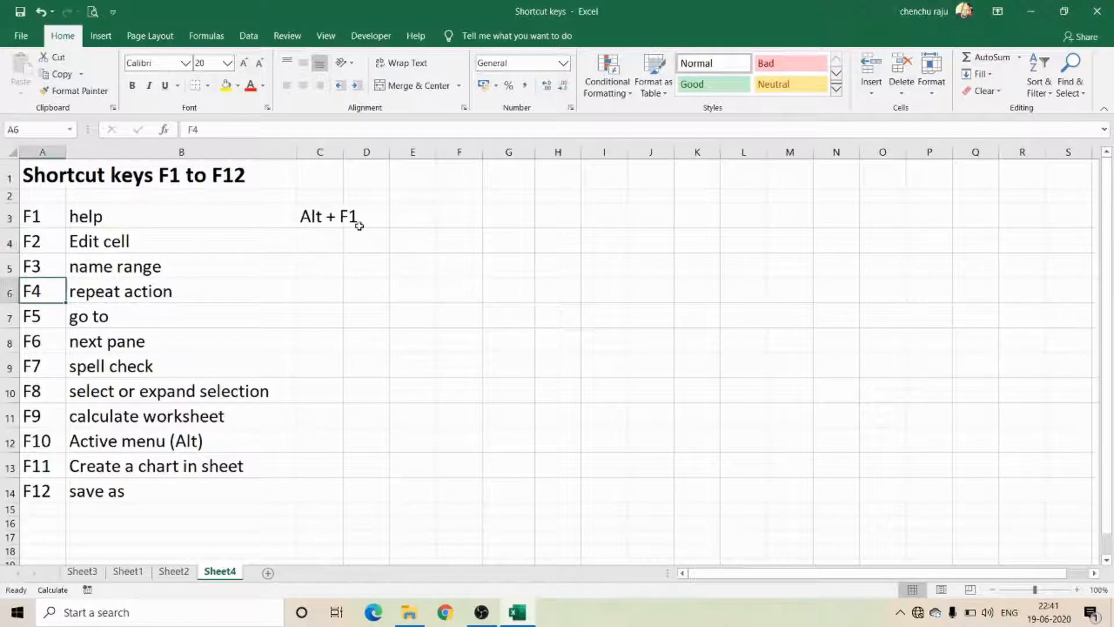
{"action": "left_click", "coordinate": [313, 219]}
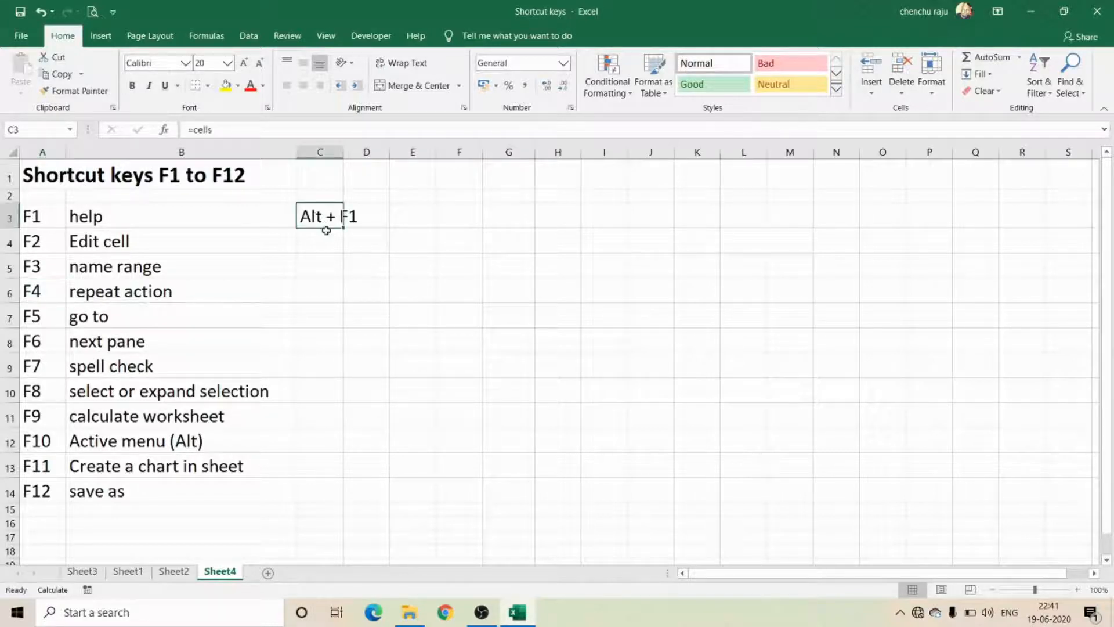
{"action": "left_click_drag", "start_coordinate": [344, 228], "coordinate": [348, 356]}
{"action": "left_click_drag", "start_coordinate": [343, 151], "coordinate": [453, 197]}
Delete the contents of C3, then repeat the deletion on C5 and C6
{"action": "left_click", "coordinate": [338, 216]}
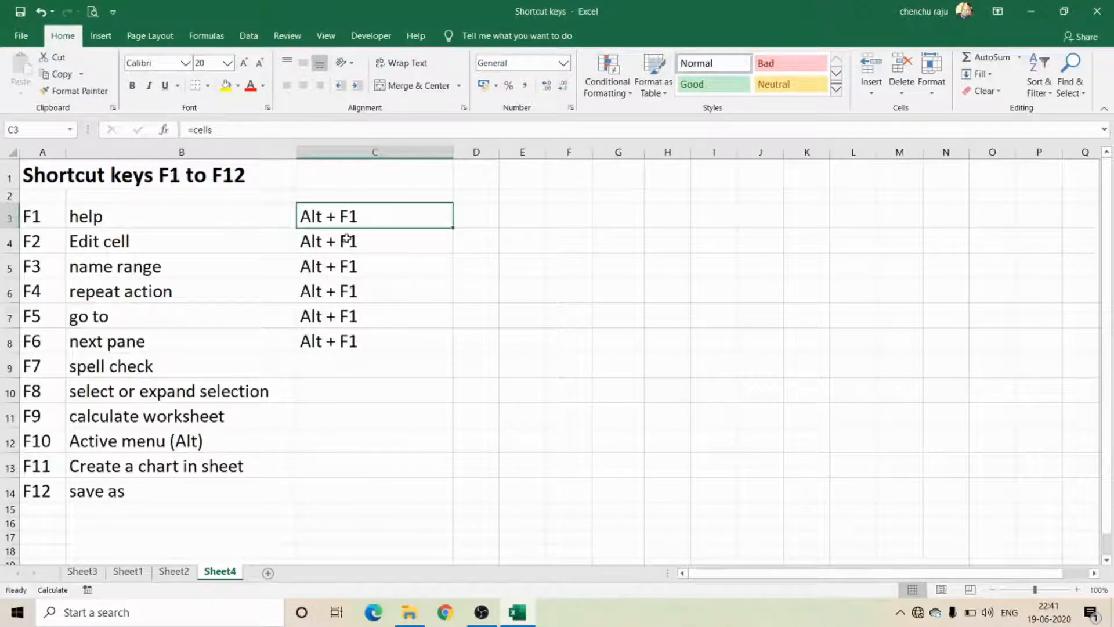
{"action": "key", "text": "Delete"}
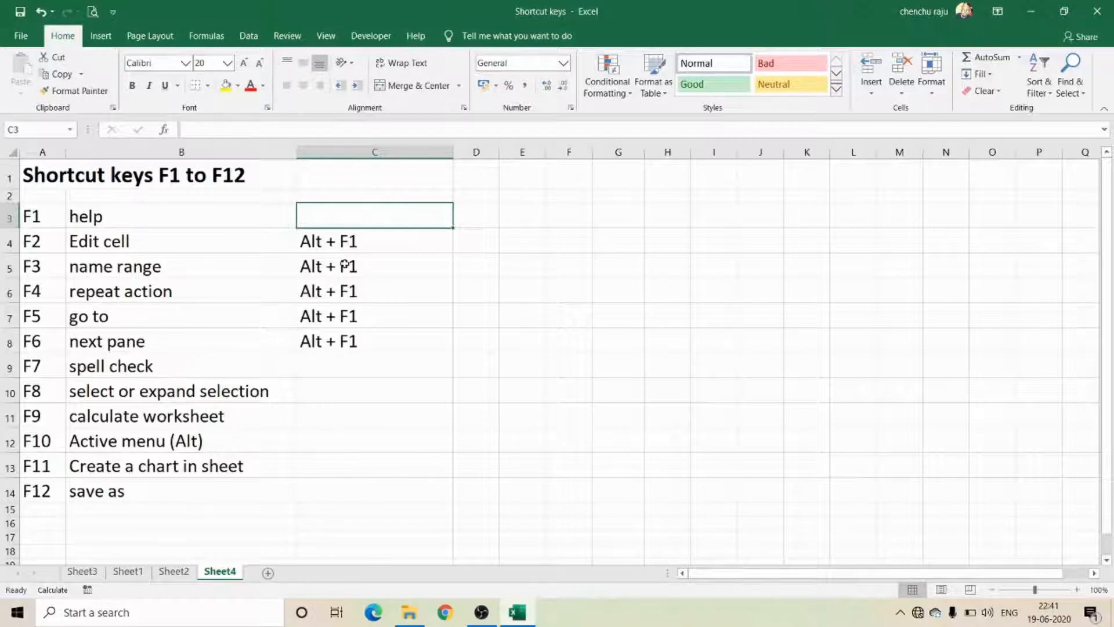
{"action": "left_click", "coordinate": [346, 266]}
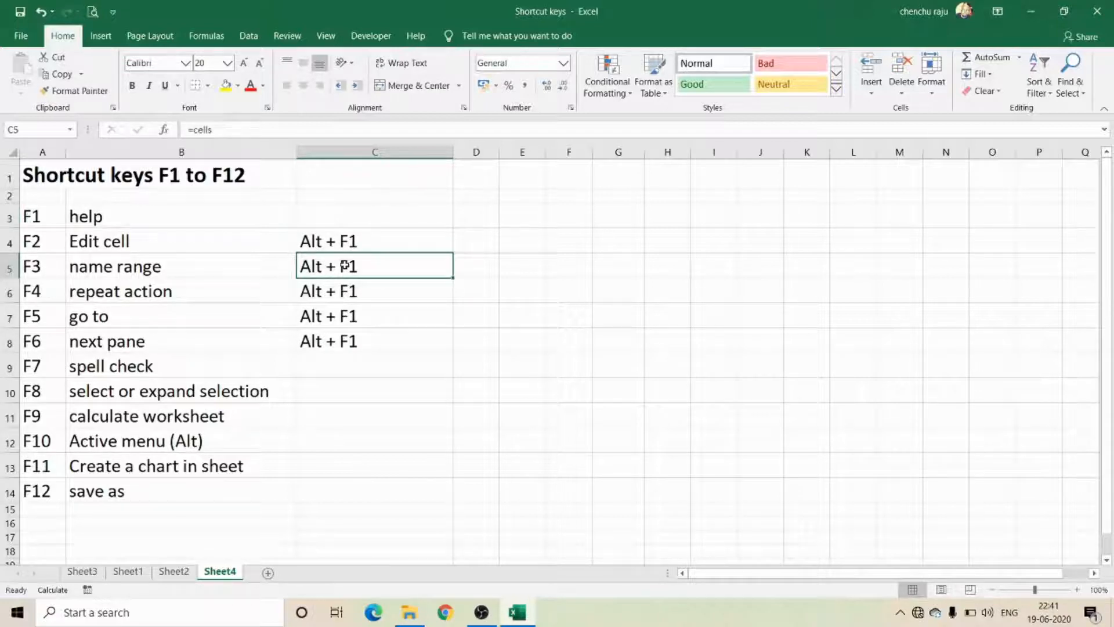
{"action": "key", "text": "Delete"}
{"action": "key", "text": "Down"}
{"action": "key", "text": "Delete"}
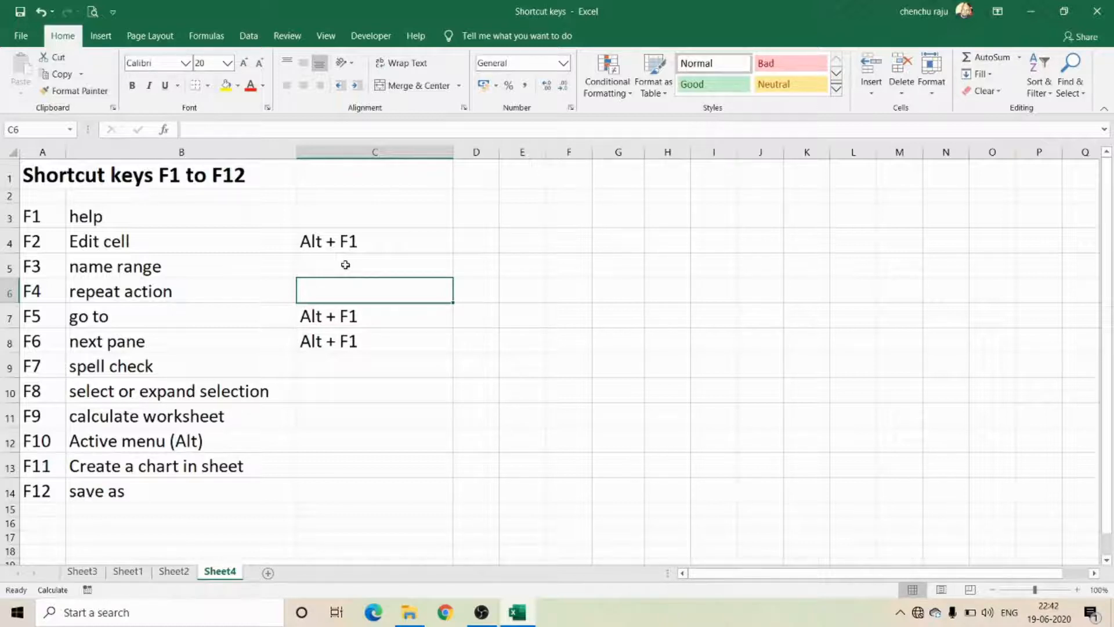
Open Go To Special from the Go To dialog, examine its selection options and close it
{"action": "key", "text": "F5"}
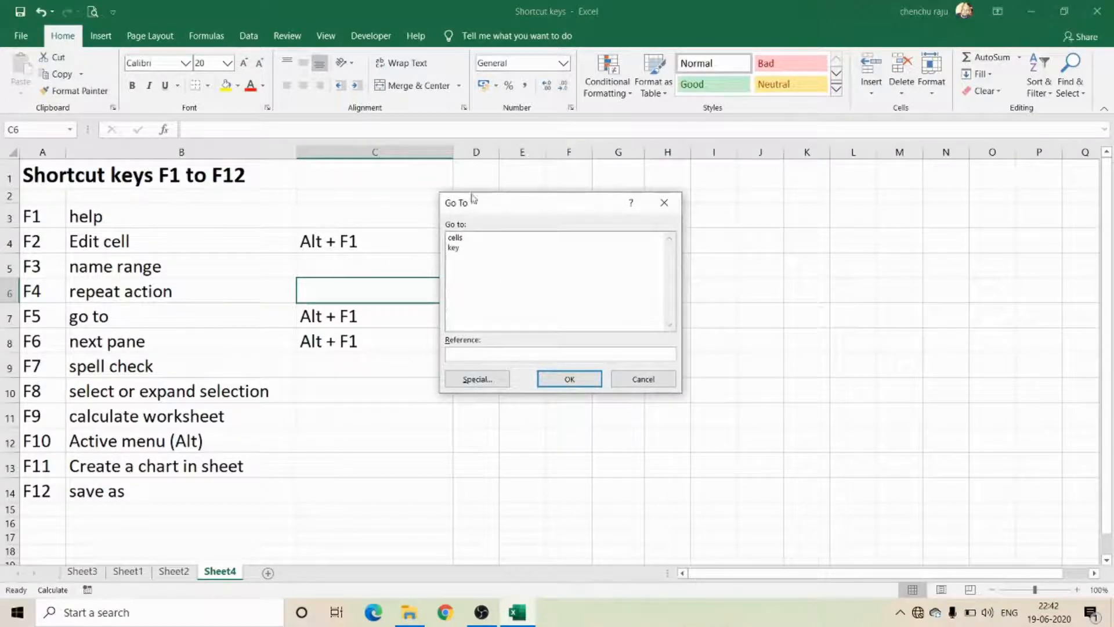
{"action": "left_click", "coordinate": [476, 379]}
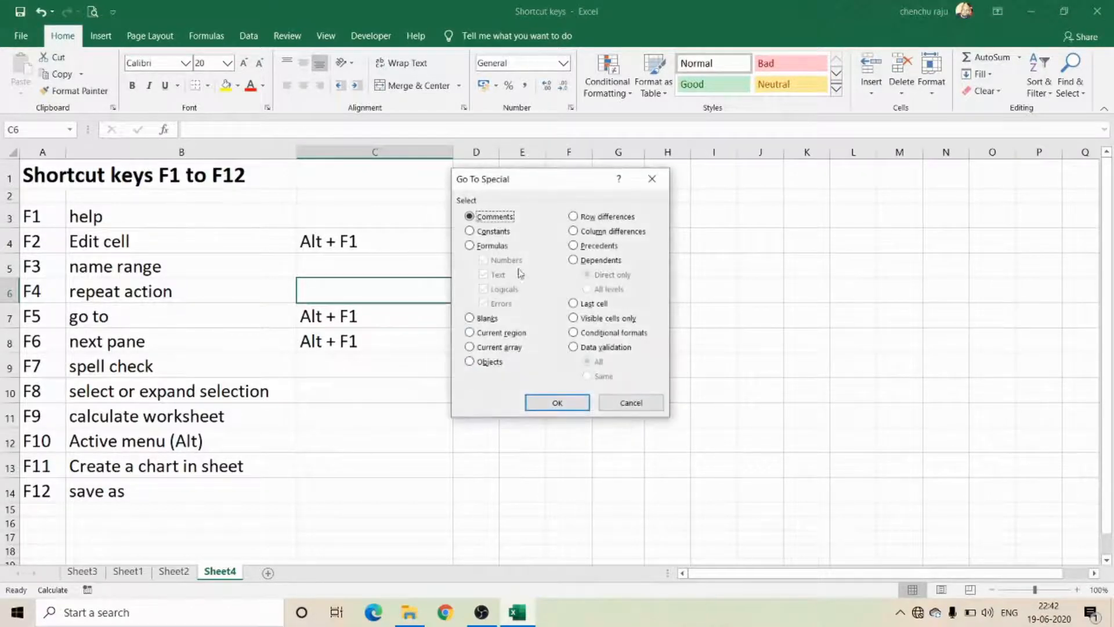
{"action": "left_click_drag", "start_coordinate": [557, 185], "coordinate": [585, 192]}
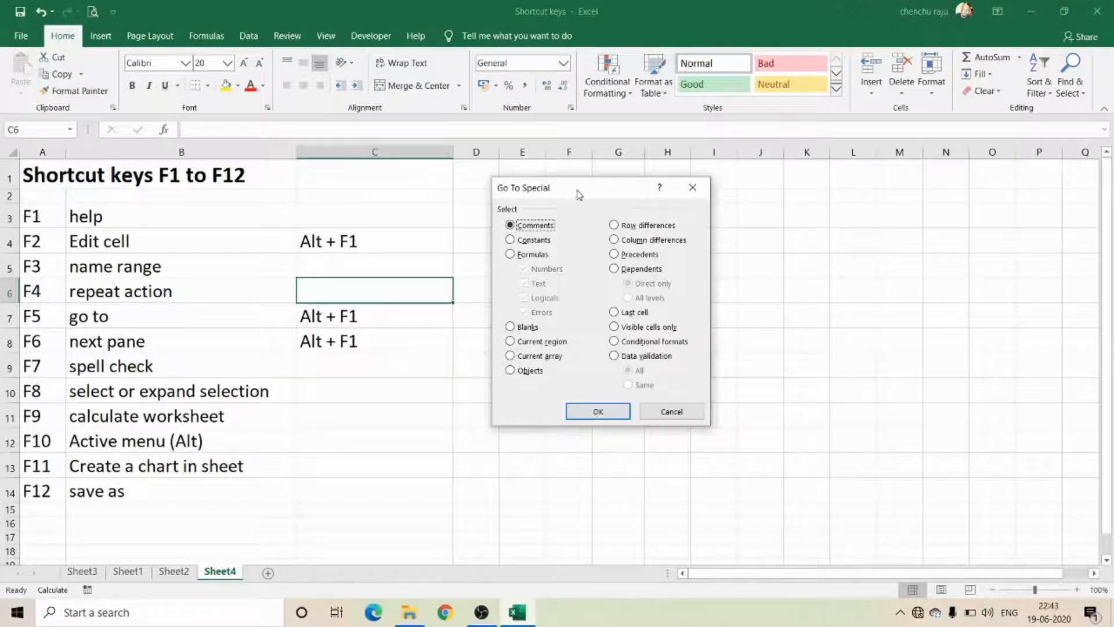
{"action": "left_click", "coordinate": [707, 197]}
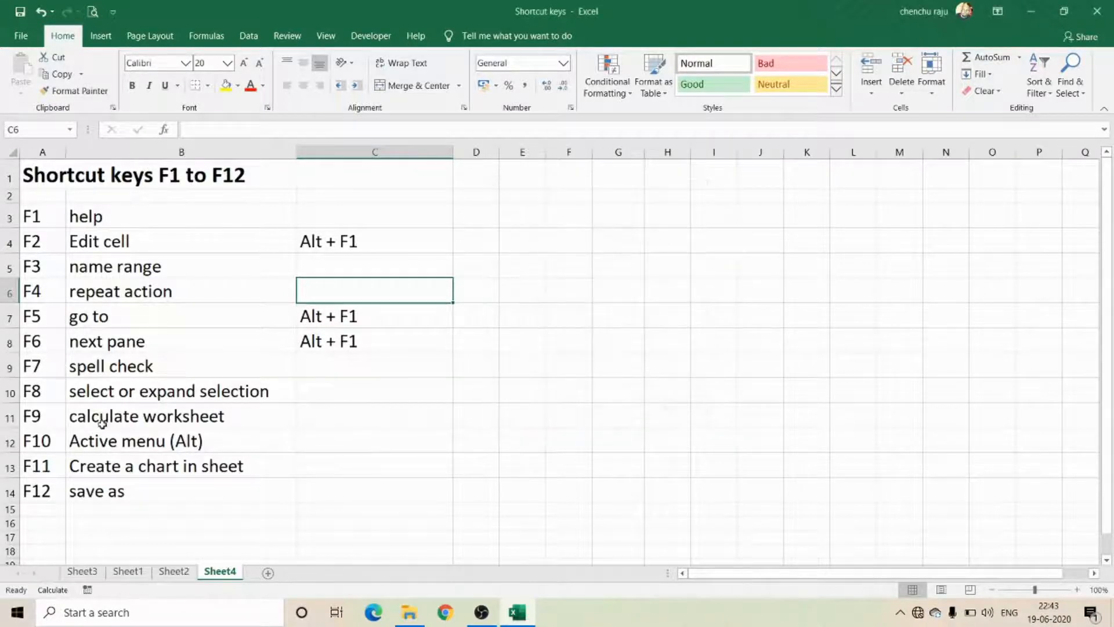
Select the F6 "next pane" entry and switch the keyboard focus between the ribbon and the status bar
{"action": "left_click", "coordinate": [42, 351]}
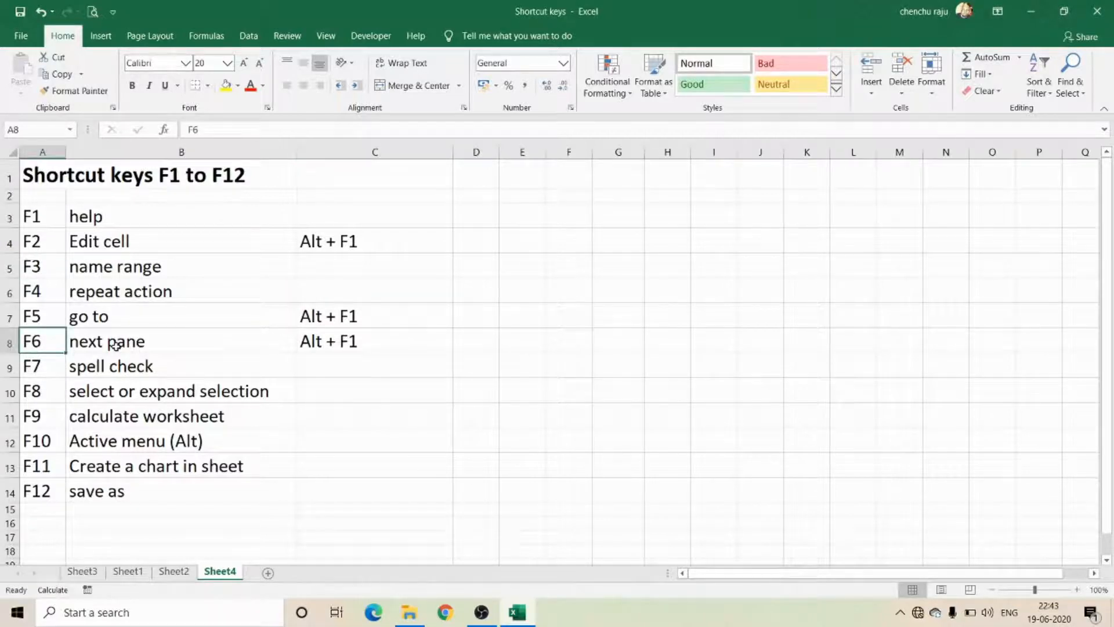
{"action": "left_click", "coordinate": [115, 345]}
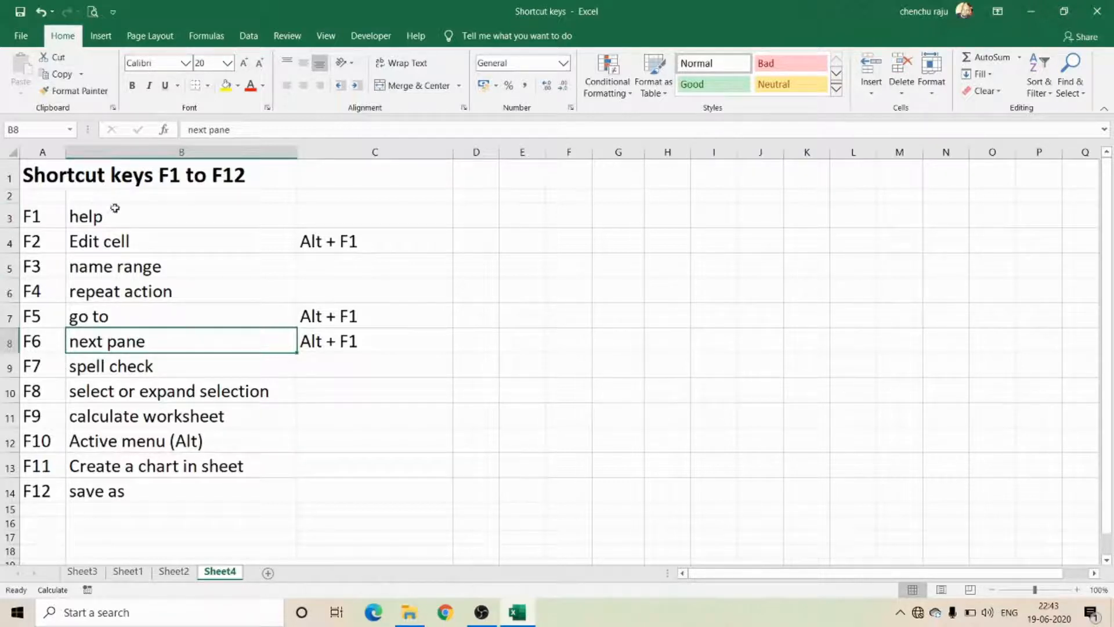
{"action": "key", "text": "alt"}
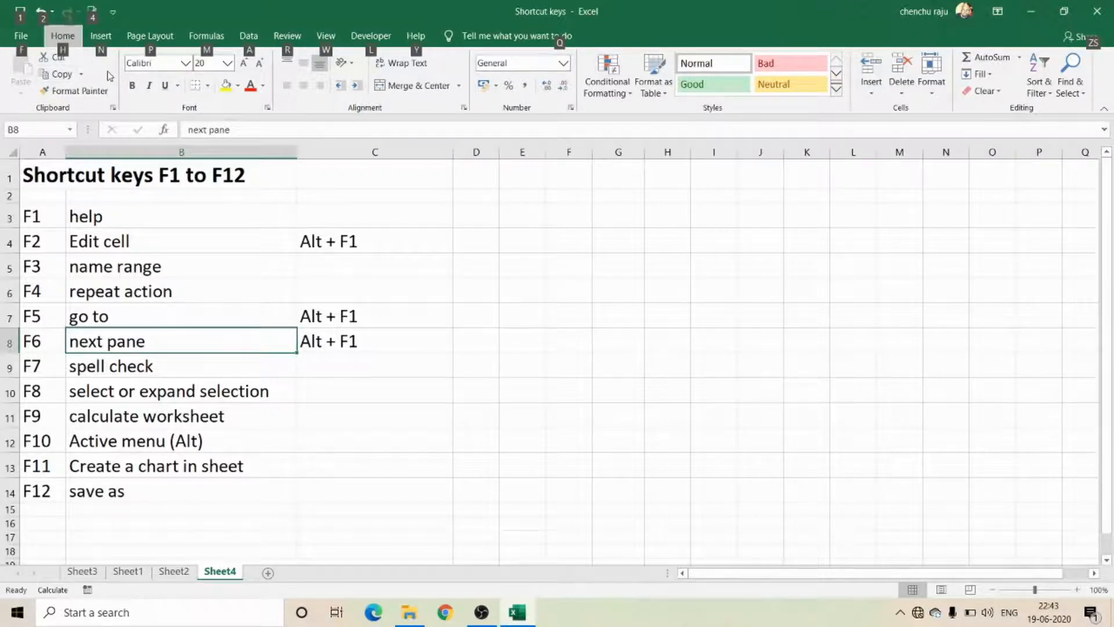
{"action": "key", "text": "alt"}
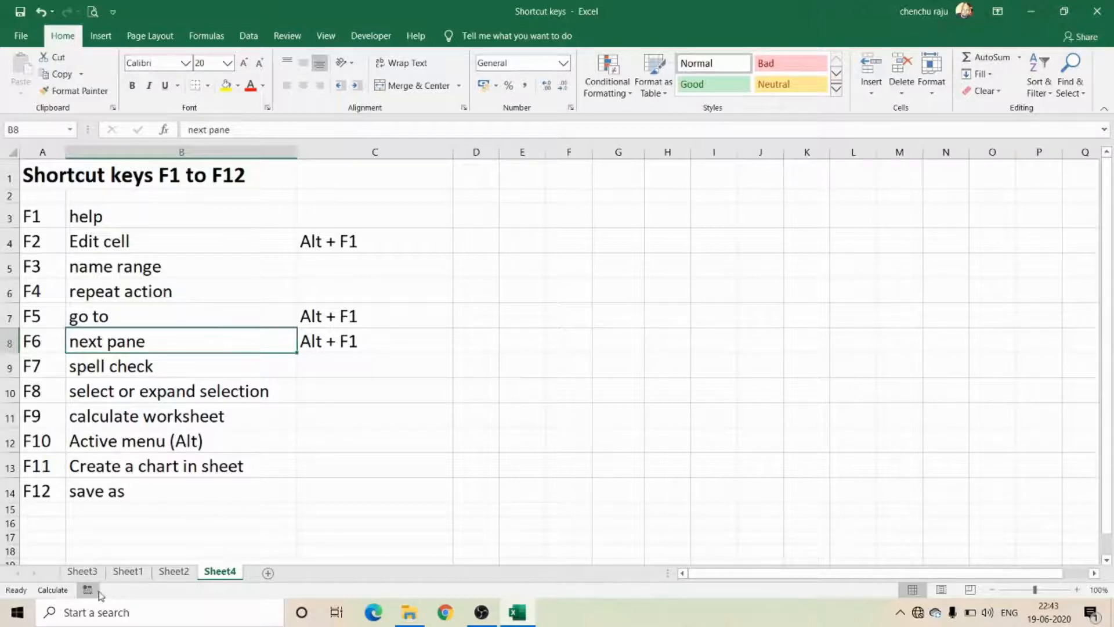
{"action": "key", "text": "F6"}
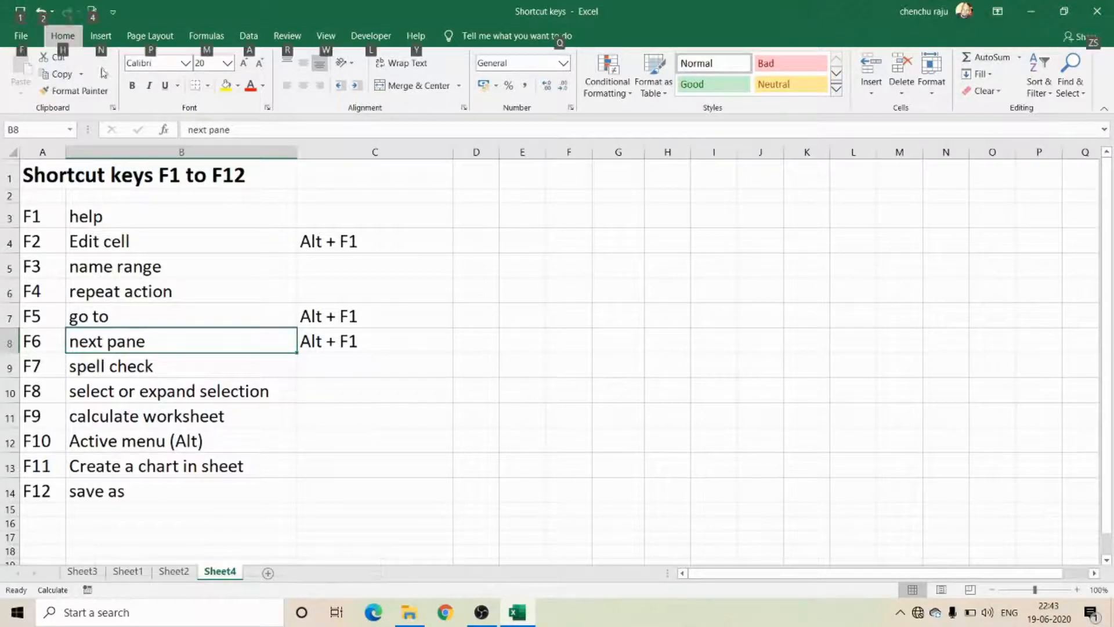
{"action": "key", "text": "F6"}
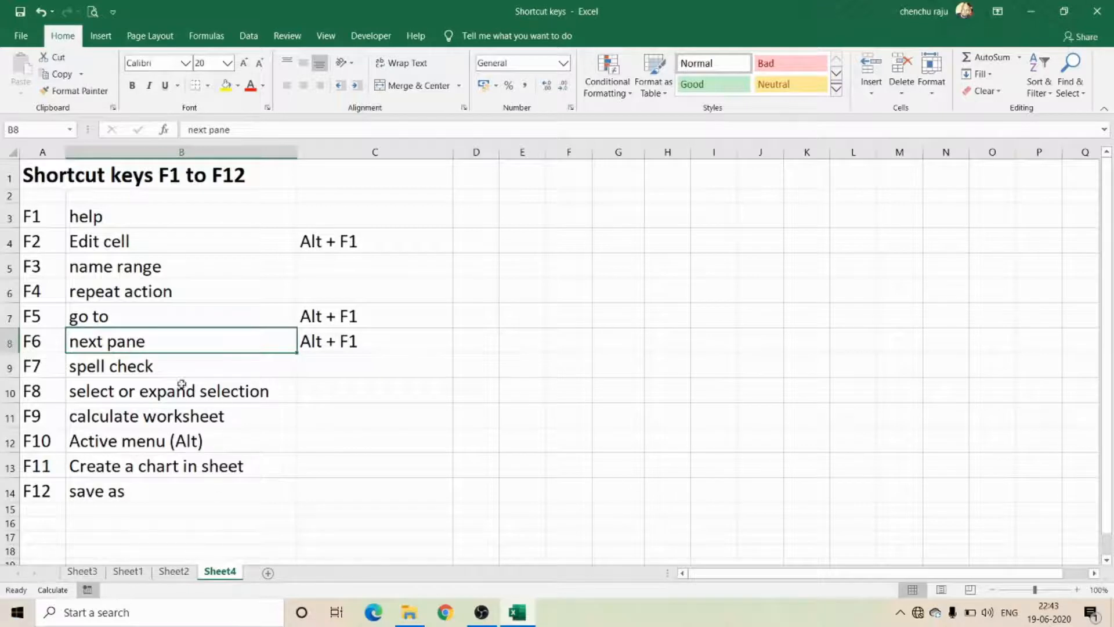
Enter the misspelled word "chec" in C9 beside the spell check entry
{"action": "left_click", "coordinate": [147, 367]}
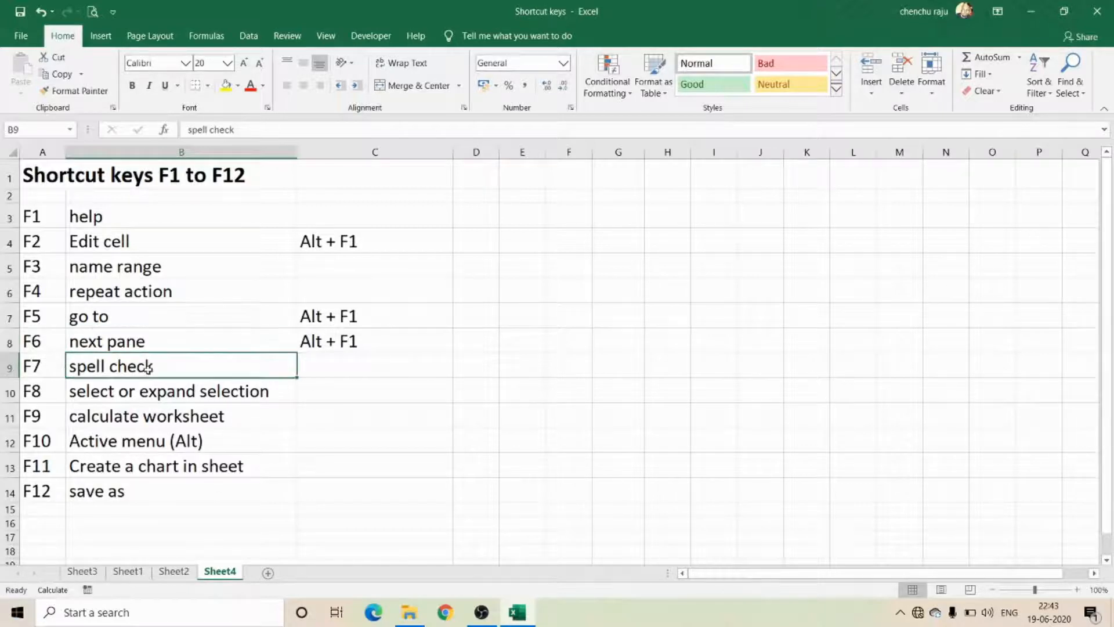
{"action": "left_click", "coordinate": [330, 364]}
{"action": "type", "text": "chec"}
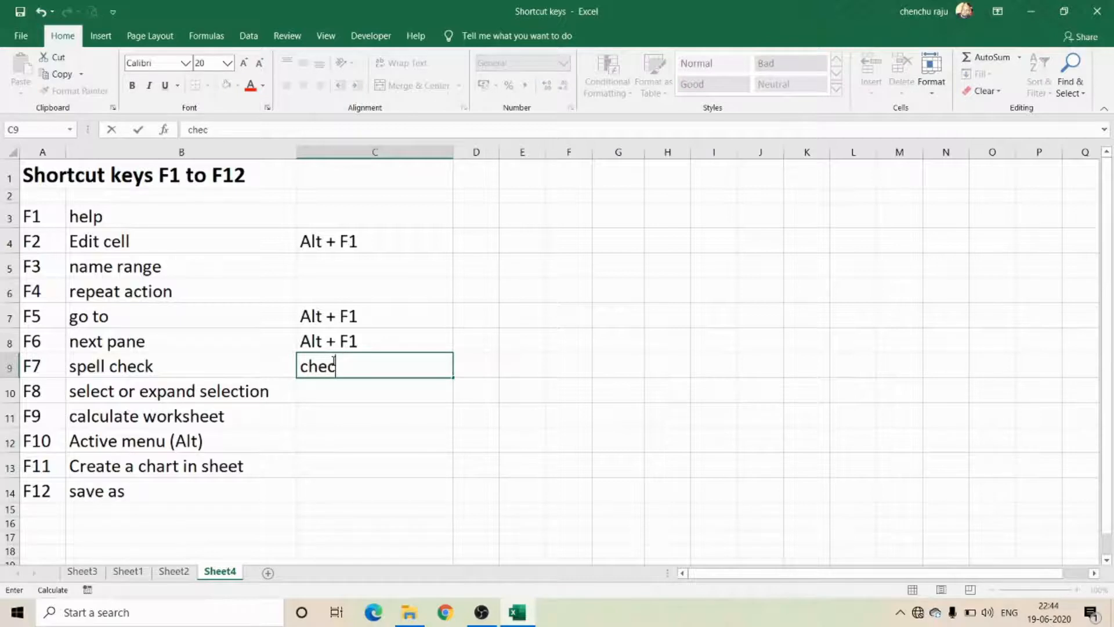
{"action": "key", "text": "Return"}
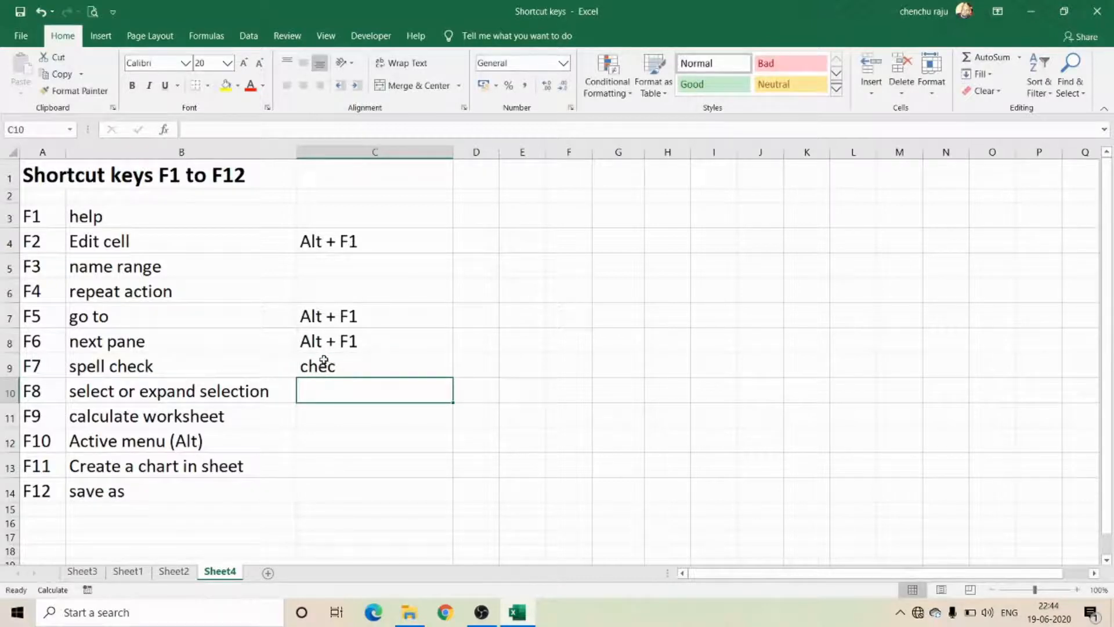
Spell-check from C9, replace "chec" with "check" and continue checking from the beginning of the sheet
{"action": "left_click", "coordinate": [325, 363]}
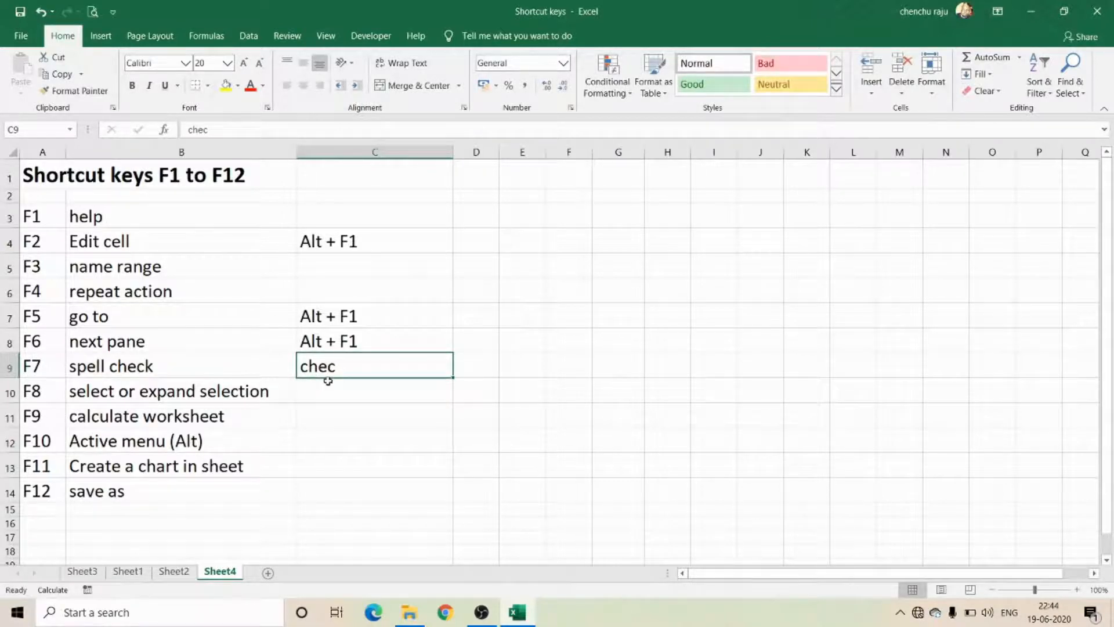
{"action": "key", "text": "F7"}
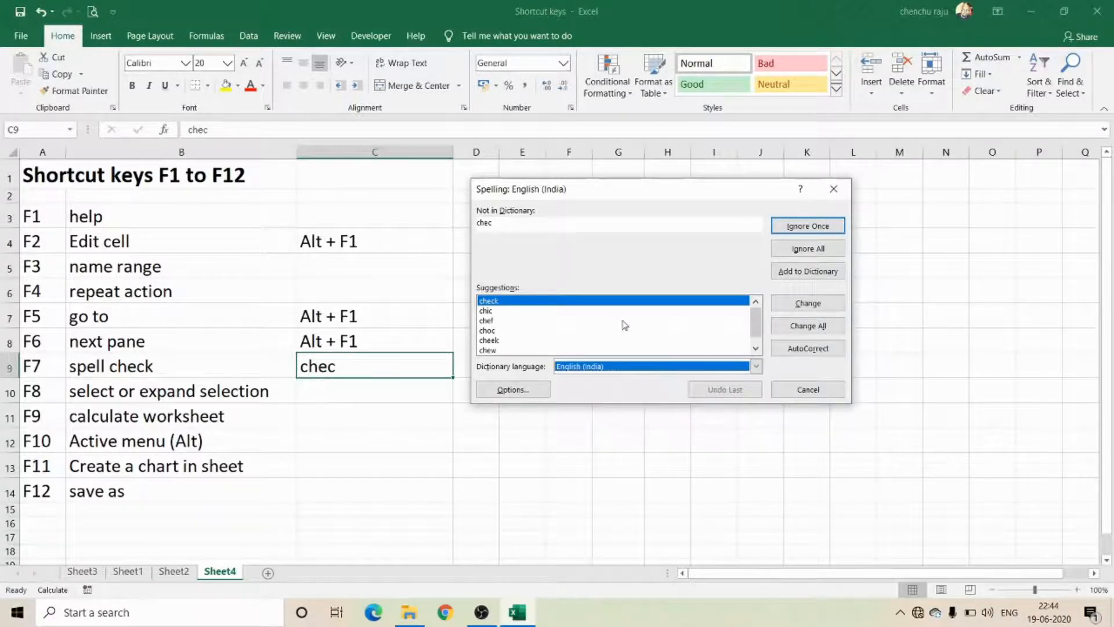
{"action": "left_click", "coordinate": [808, 303]}
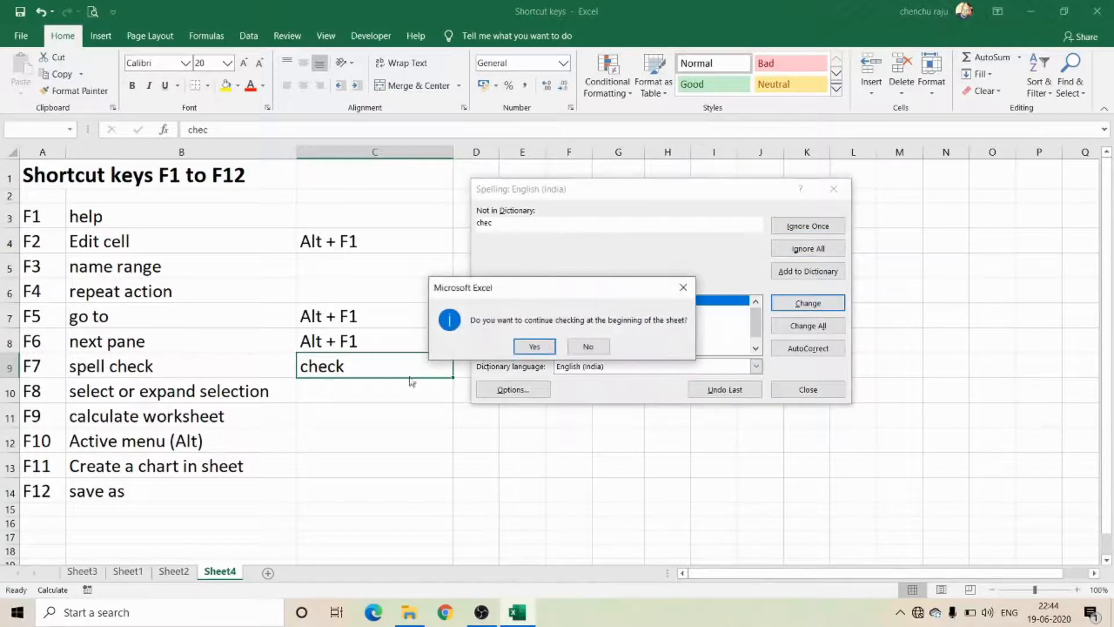
{"action": "left_click", "coordinate": [530, 347]}
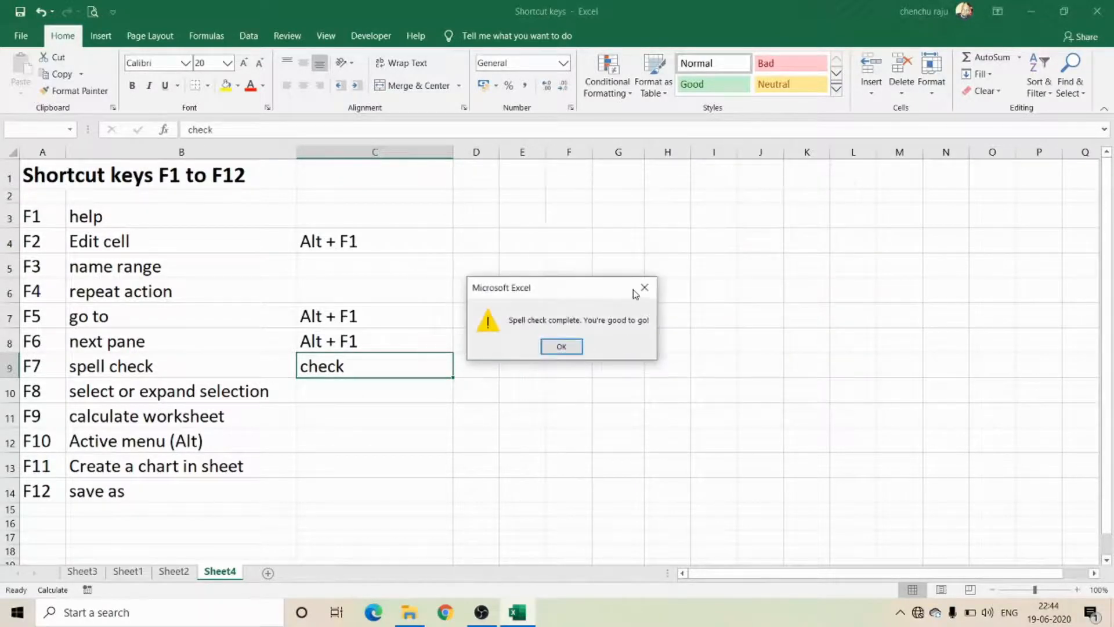
{"action": "left_click", "coordinate": [561, 347]}
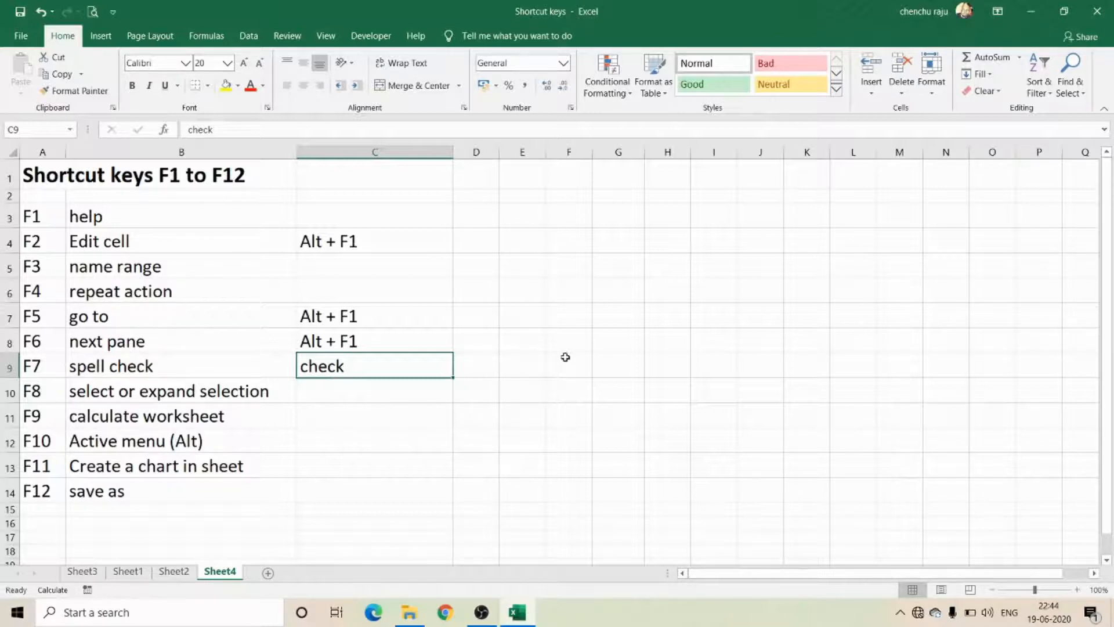
Enter 1 and 2 in F3 and G3, then fill the number series across to K3 and down to row 9
{"action": "left_click", "coordinate": [87, 397]}
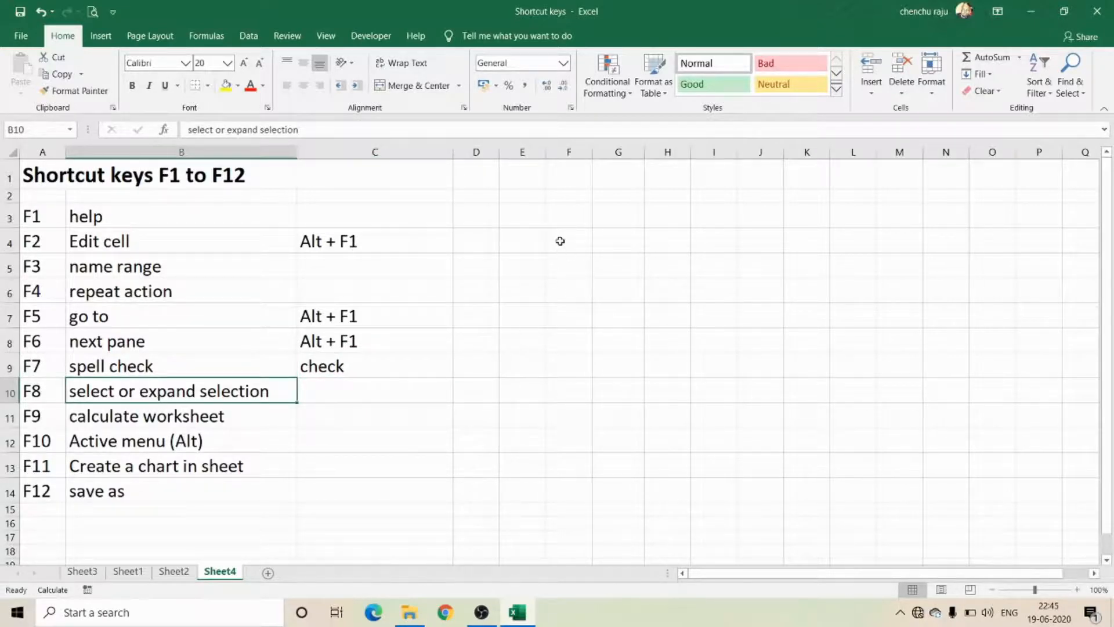
{"action": "left_click_drag", "start_coordinate": [559, 241], "coordinate": [764, 352]}
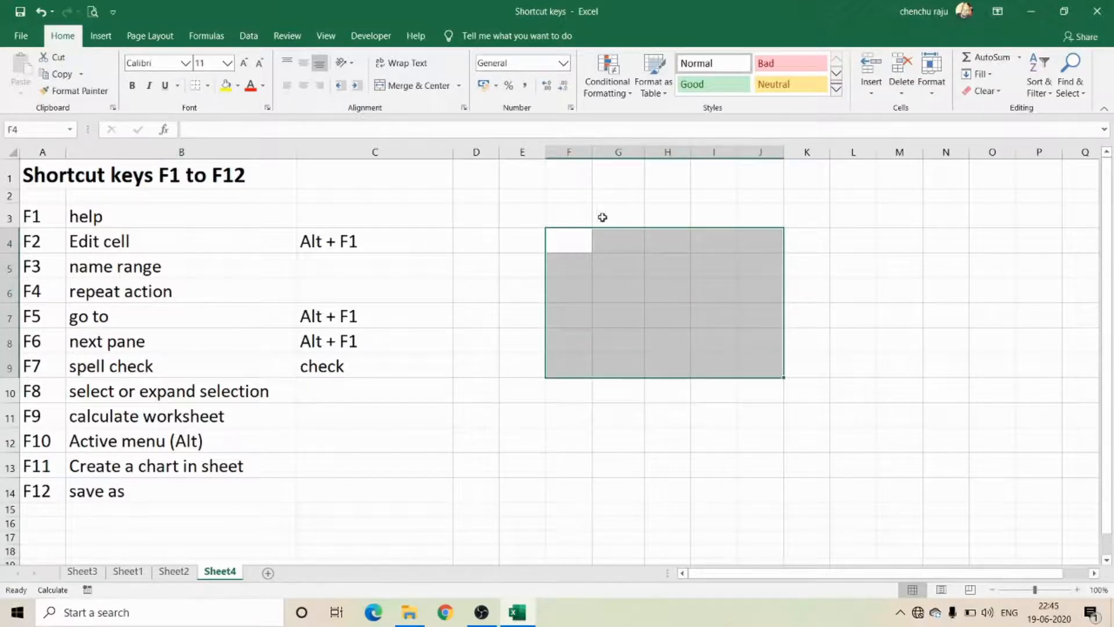
{"action": "left_click", "coordinate": [583, 207]}
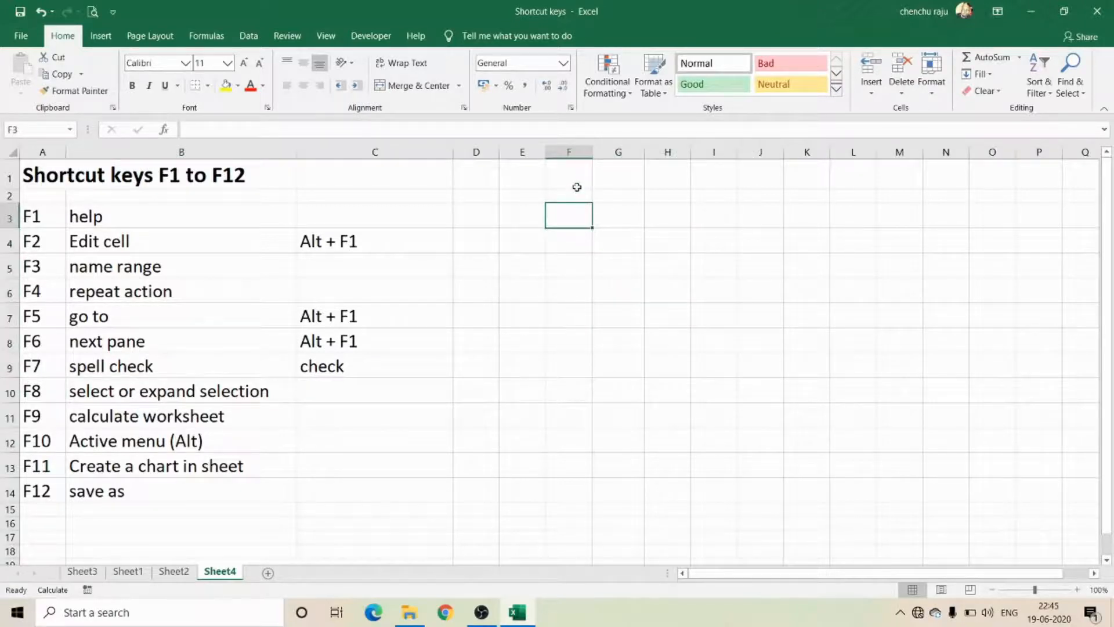
{"action": "type", "text": "1"}
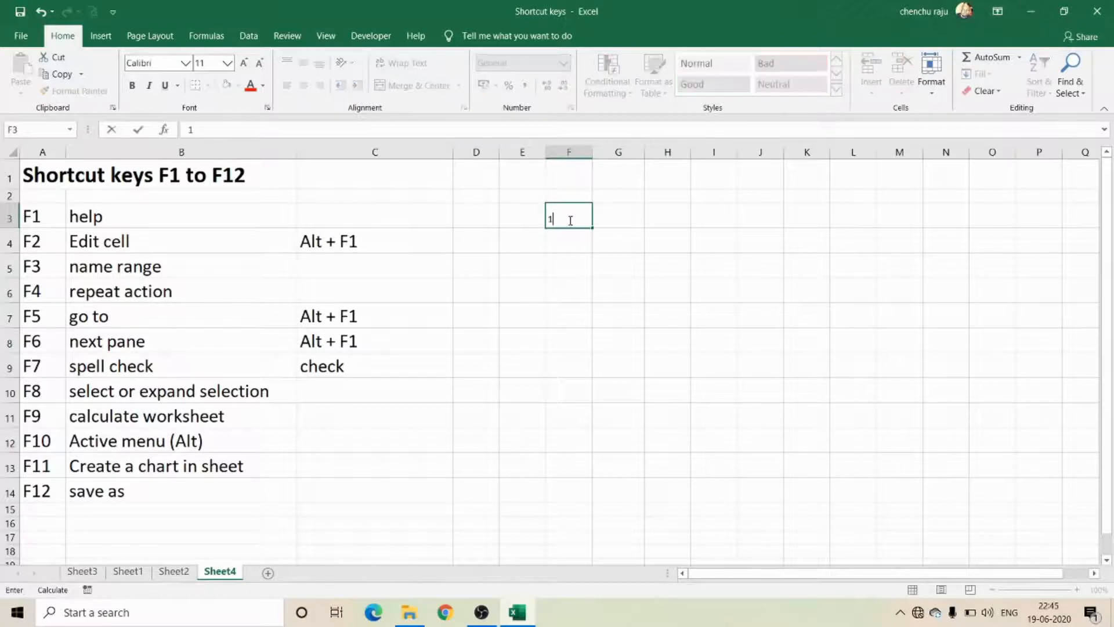
{"action": "key", "text": "Tab"}
{"action": "type", "text": "2"}
{"action": "key", "text": "Tab"}
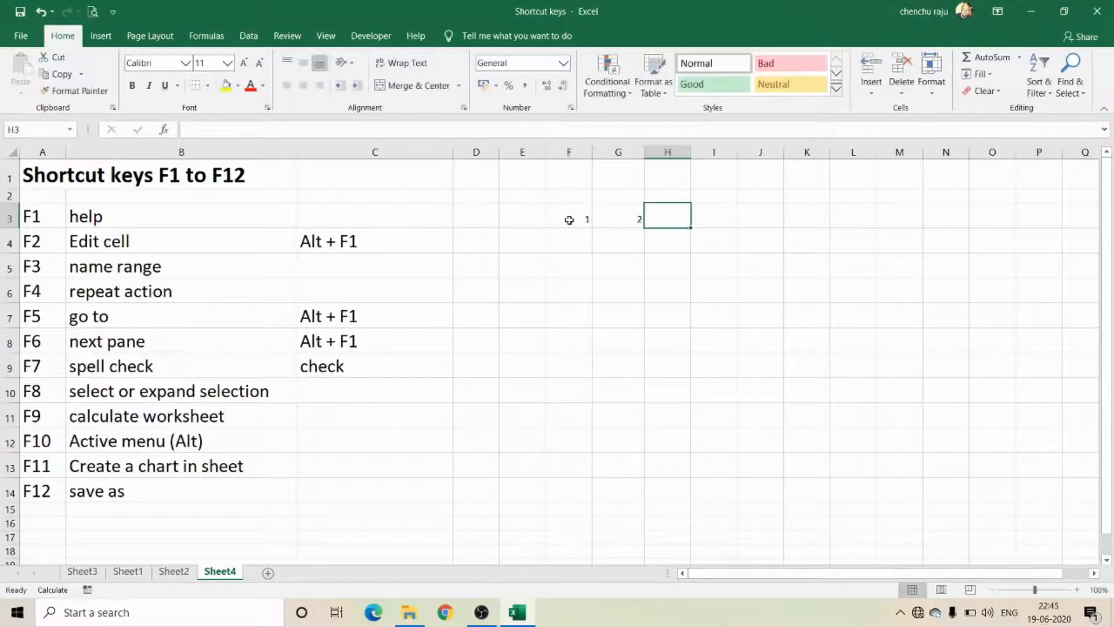
{"action": "left_click_drag", "start_coordinate": [570, 219], "coordinate": [829, 367]}
{"action": "left_click", "coordinate": [661, 288]}
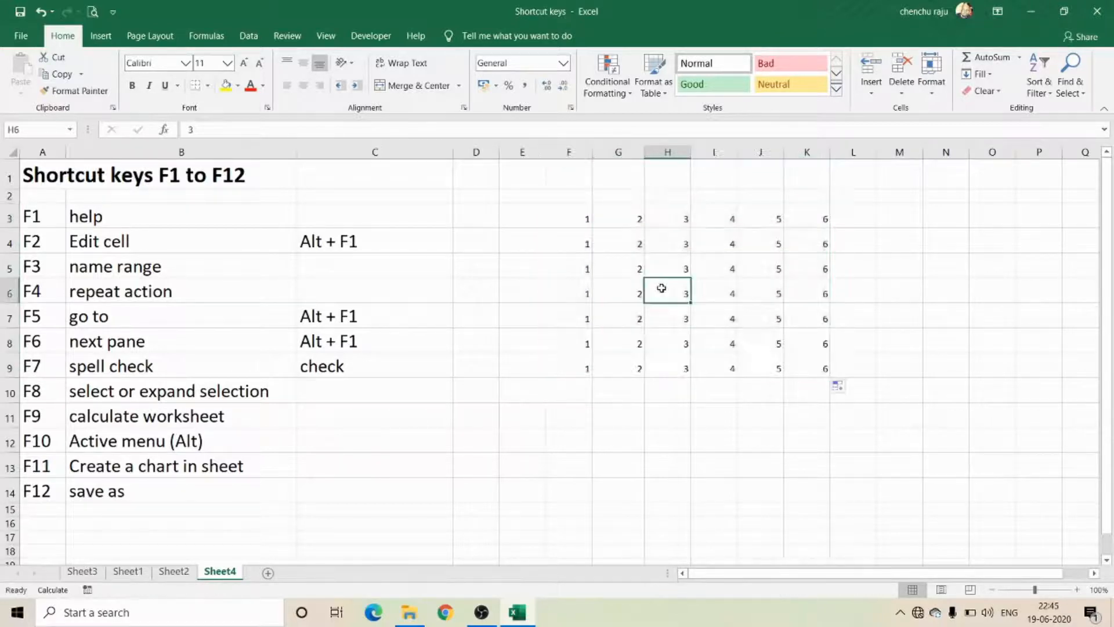
Turn on extend-selection mode at F3 and expand the selection across to K3 and down over the rows below
{"action": "left_click", "coordinate": [569, 224]}
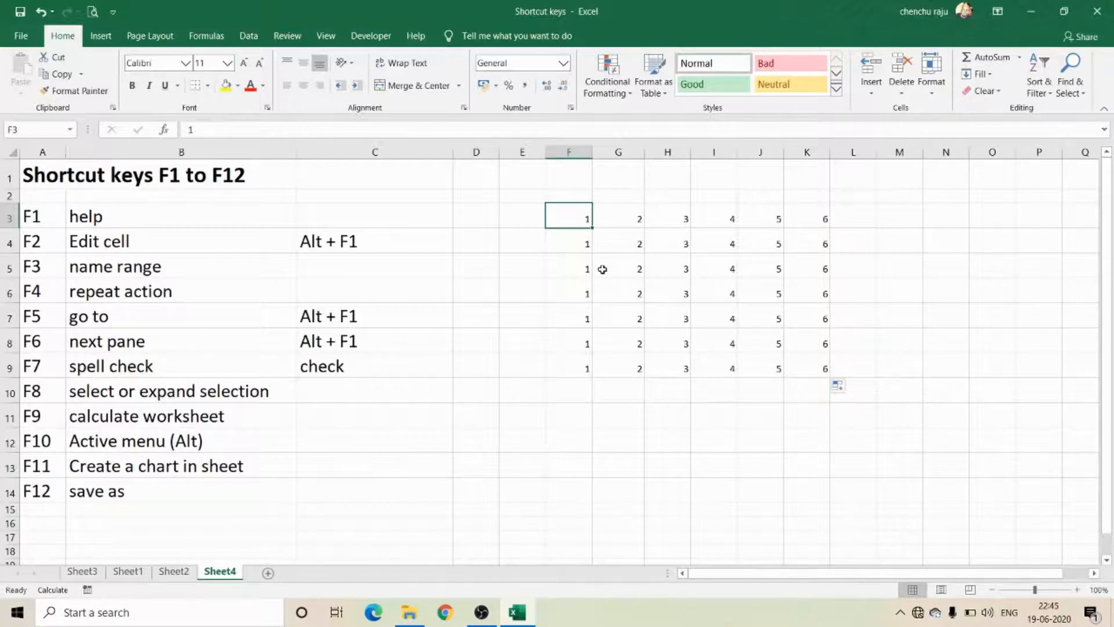
{"action": "key", "text": "F8"}
{"action": "key", "text": "Right"}
{"action": "key", "text": "Right"}
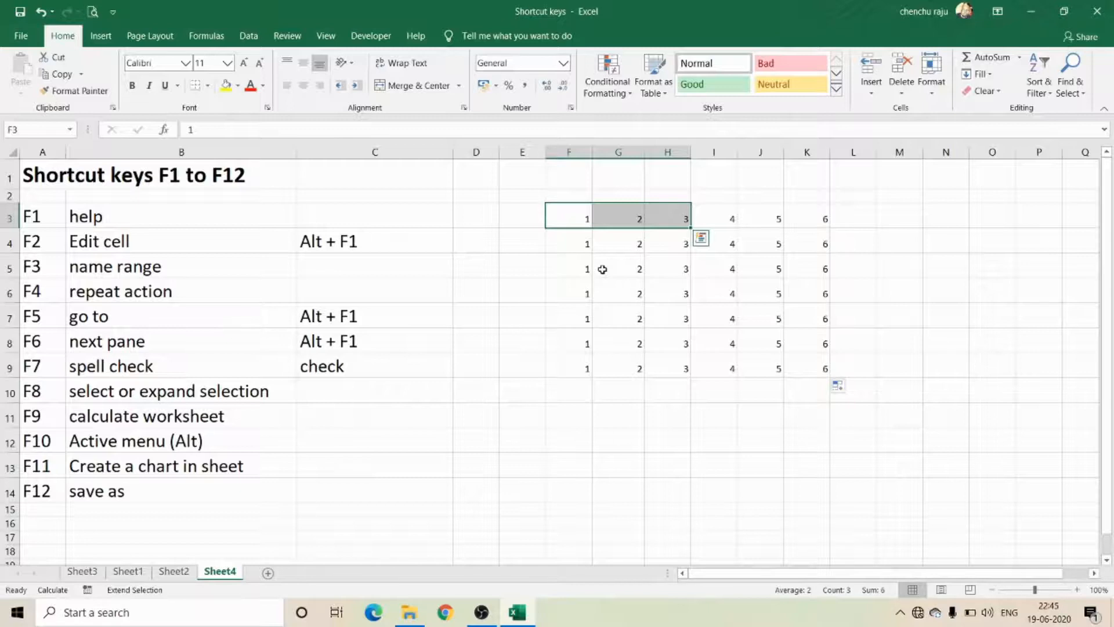
{"action": "key", "text": "Right"}
{"action": "key", "text": "Right"}
{"action": "key", "text": "Right"}
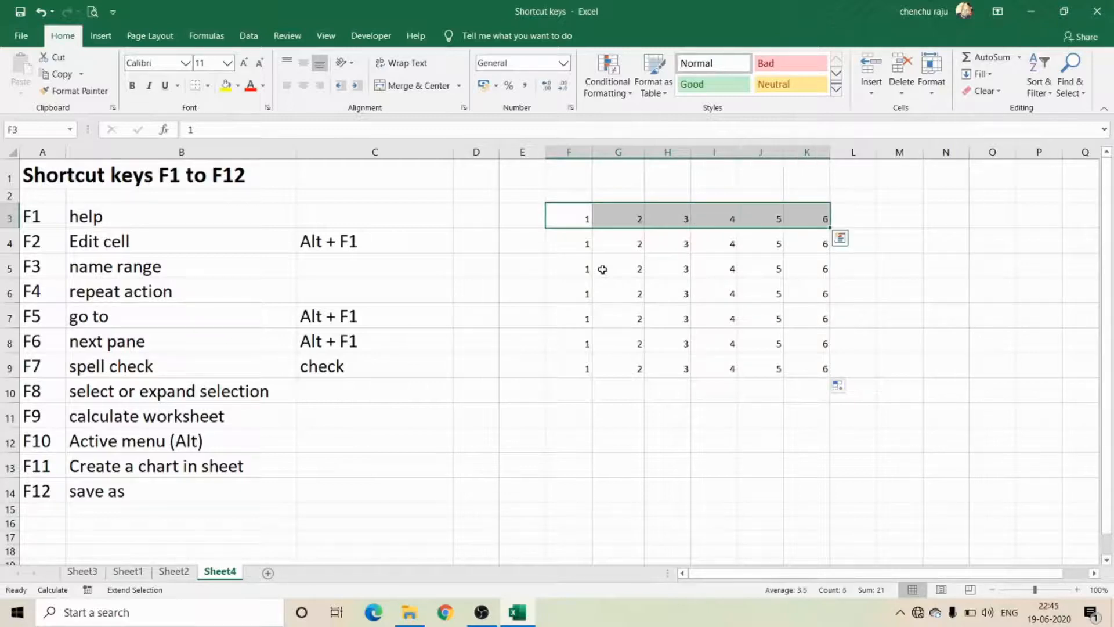
{"action": "key", "text": "Down"}
{"action": "key", "text": "Down"}
{"action": "key", "text": "Down"}
{"action": "key", "text": "Down"}
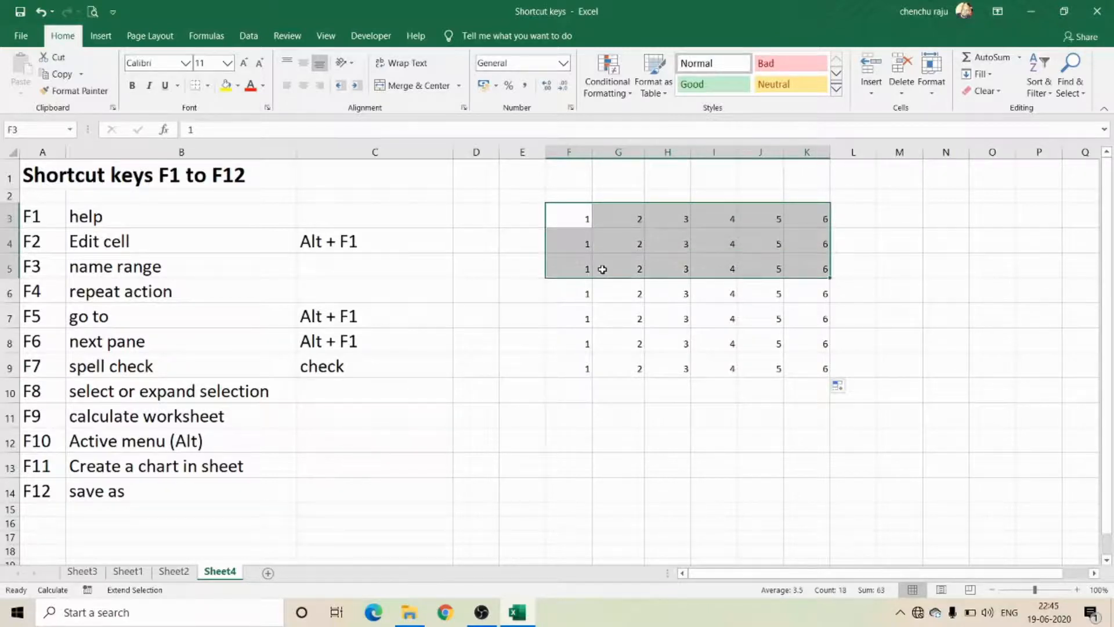
Extend the selection from F3 back up to row 1 and left to column D, covering D1:F3
{"action": "key", "text": "Up"}
{"action": "key", "text": "Up"}
{"action": "key", "text": "Up"}
{"action": "key", "text": "Up"}
{"action": "key", "text": "Up"}
{"action": "key", "text": "Up"}
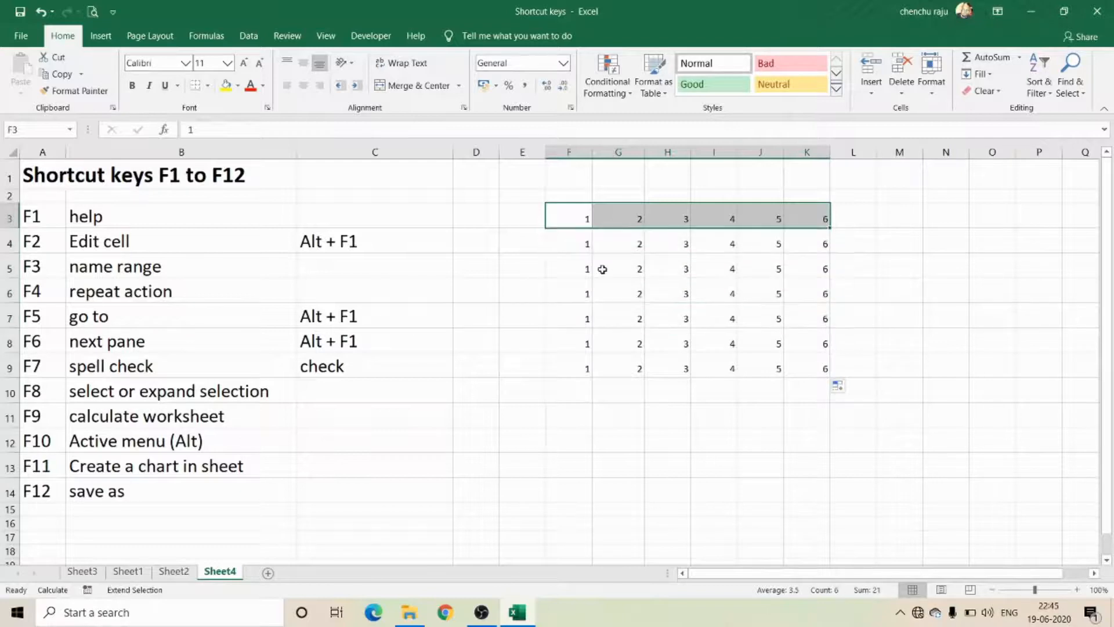
{"action": "key", "text": "Left"}
{"action": "key", "text": "Left"}
{"action": "key", "text": "Left"}
{"action": "key", "text": "Left"}
{"action": "key", "text": "Left"}
{"action": "key", "text": "Left"}
{"action": "key", "text": "Left"}
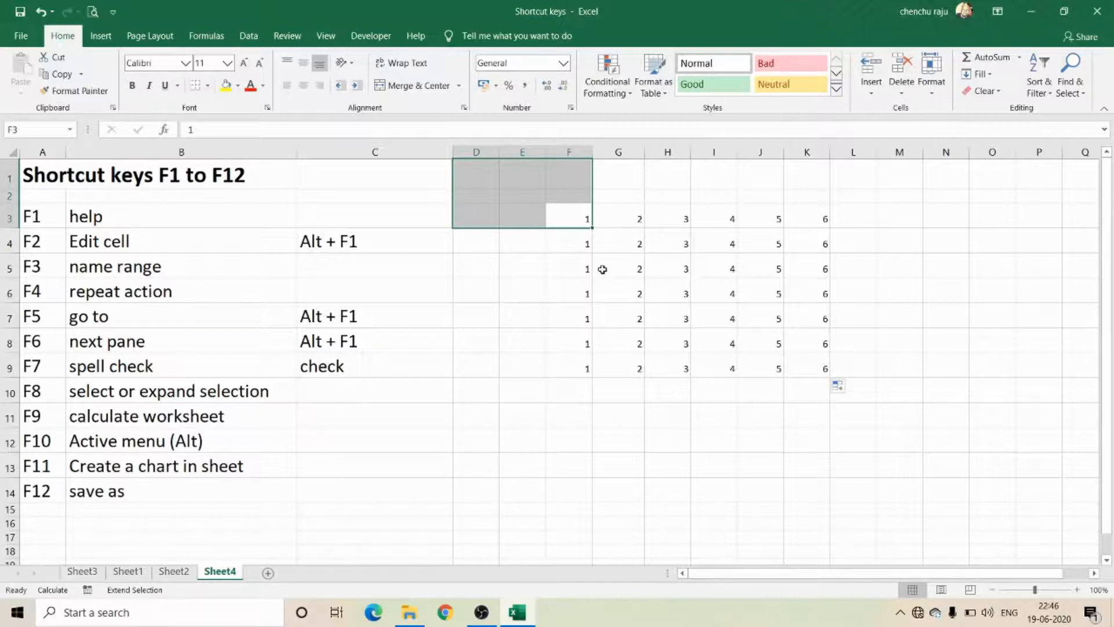
Select F3:F10 and add an AutoSum total of the first number column in F10
{"action": "left_click", "coordinate": [571, 318]}
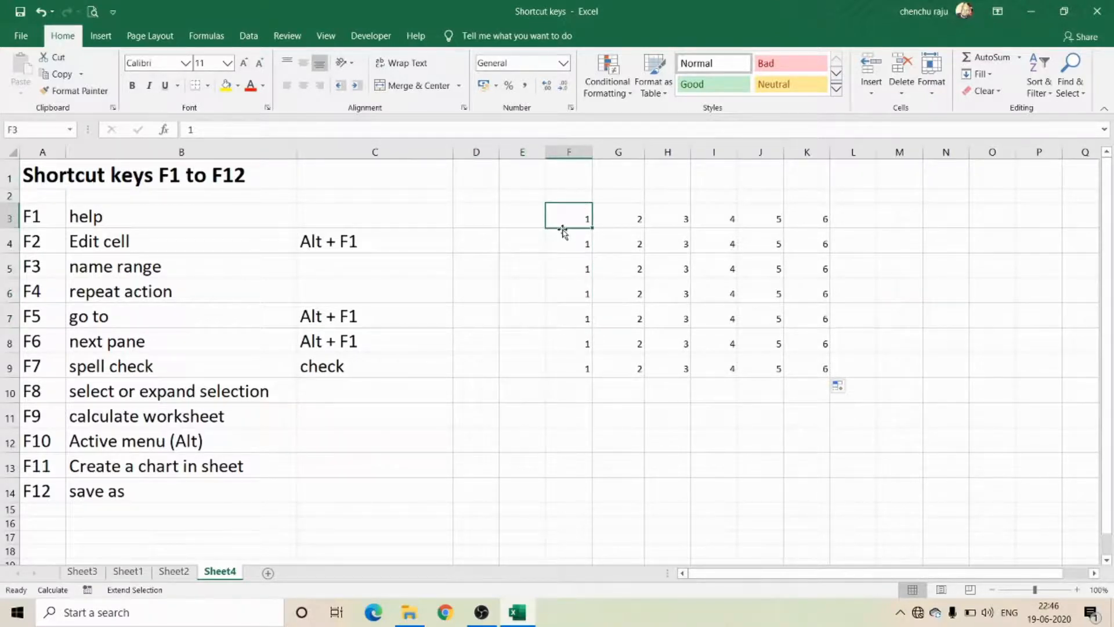
{"action": "left_click_drag", "start_coordinate": [563, 216], "coordinate": [566, 383]}
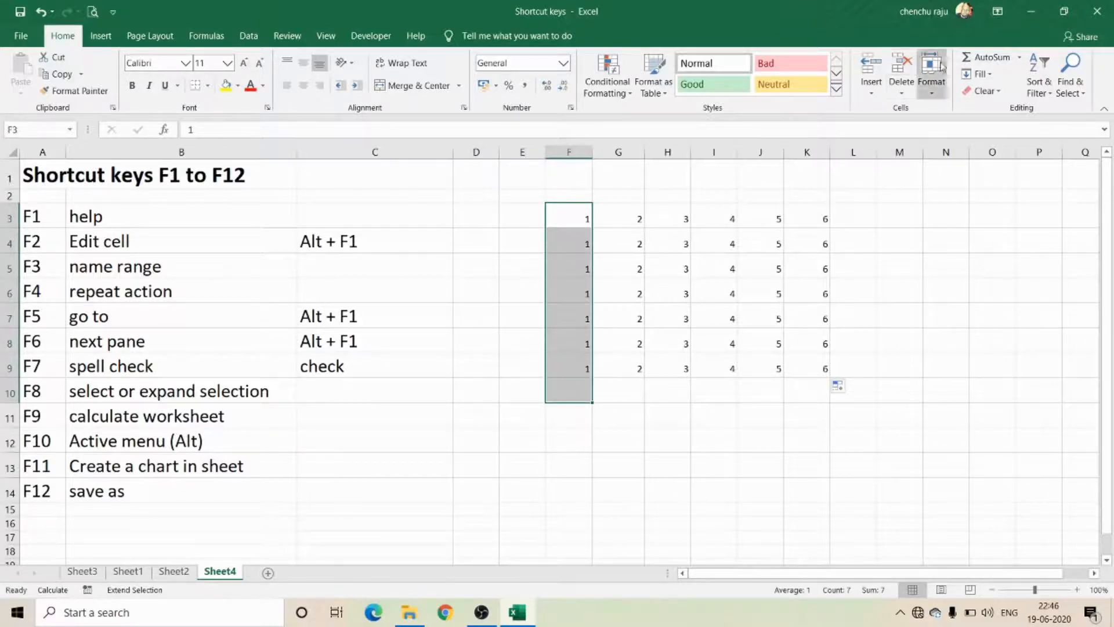
{"action": "left_click", "coordinate": [986, 57]}
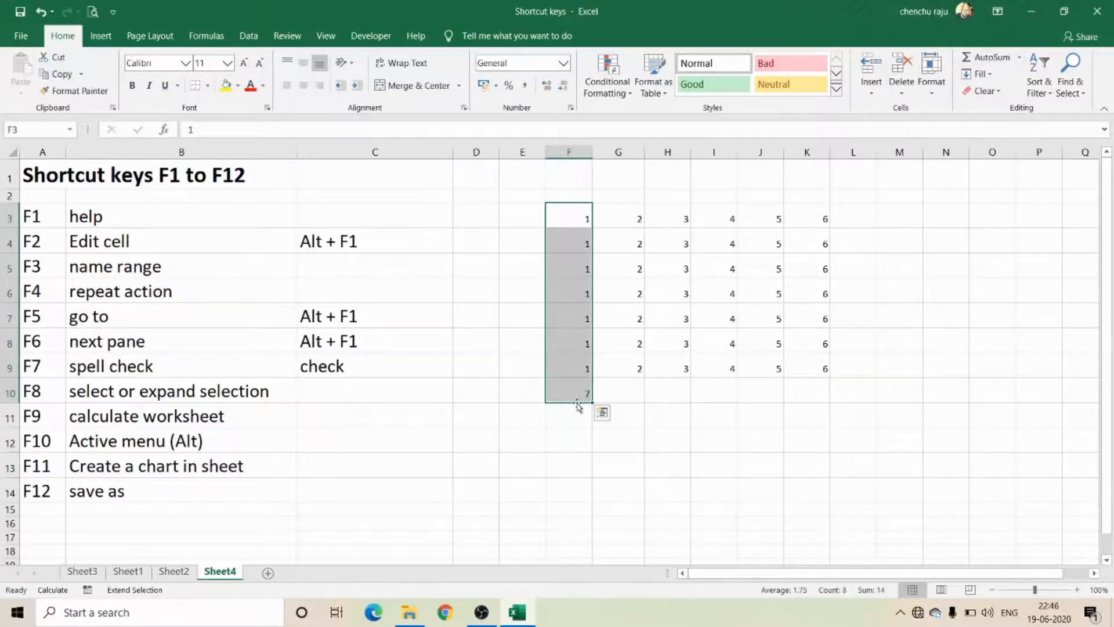
Extend the selection from F3 to G7, turn off extend-selection mode and select only G7
{"action": "left_click_drag", "start_coordinate": [583, 387], "coordinate": [624, 317]}
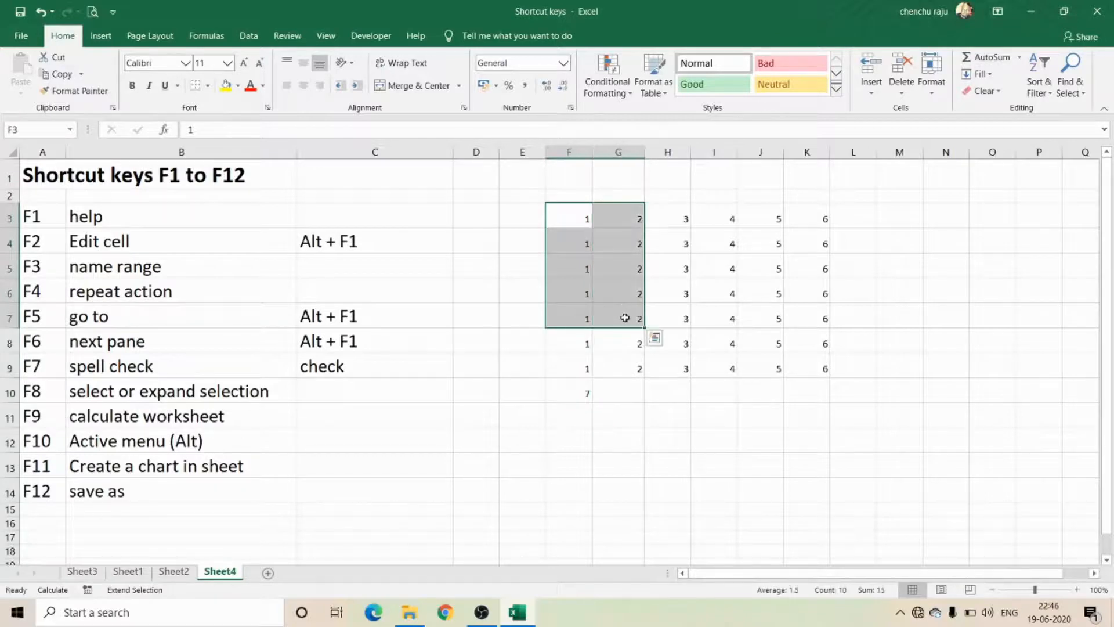
{"action": "key", "text": "F8"}
{"action": "left_click", "coordinate": [608, 317]}
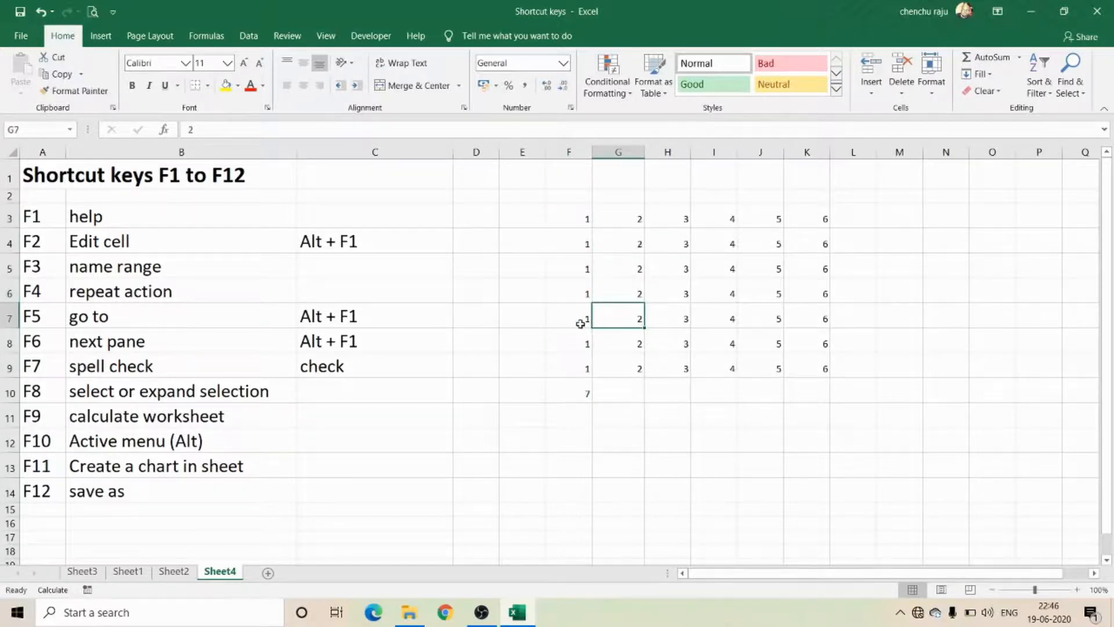
Set the value in F7 to 2
{"action": "left_click", "coordinate": [580, 323]}
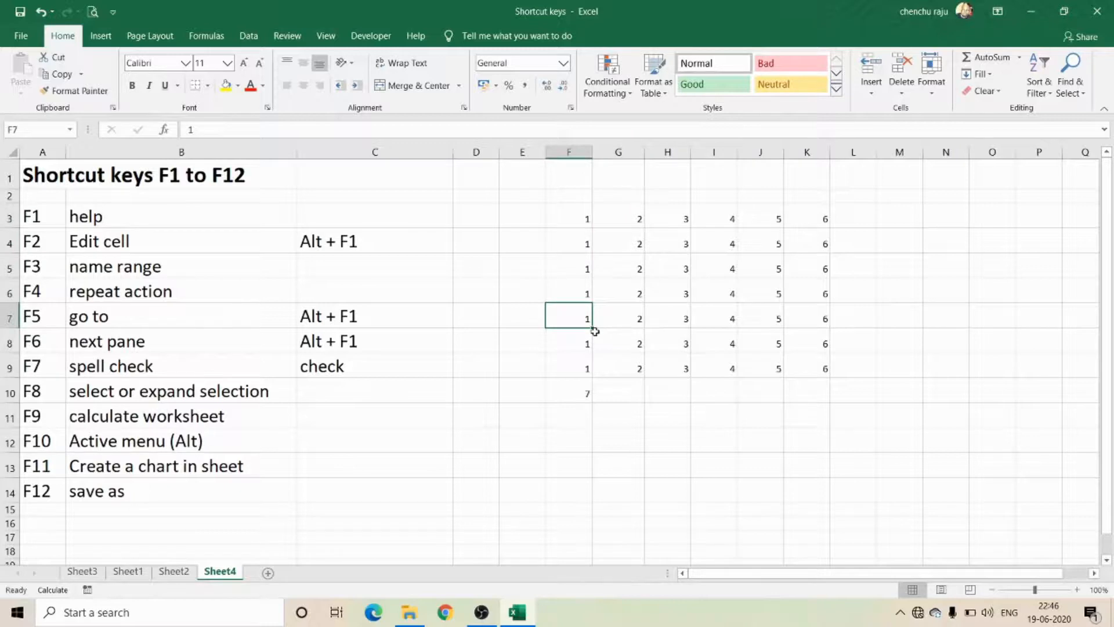
{"action": "type", "text": "2"}
{"action": "key", "text": "Return"}
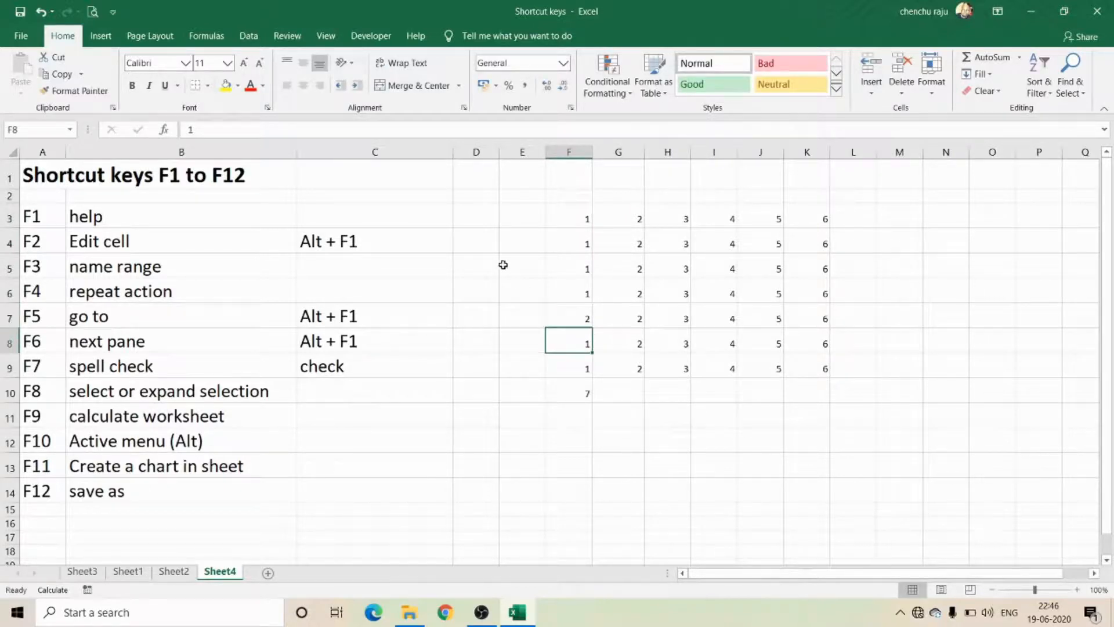
Compare the total in F10 with F3:F9, recalculate the worksheet and clear C8 beside the next pane entry
{"action": "left_click", "coordinate": [589, 394]}
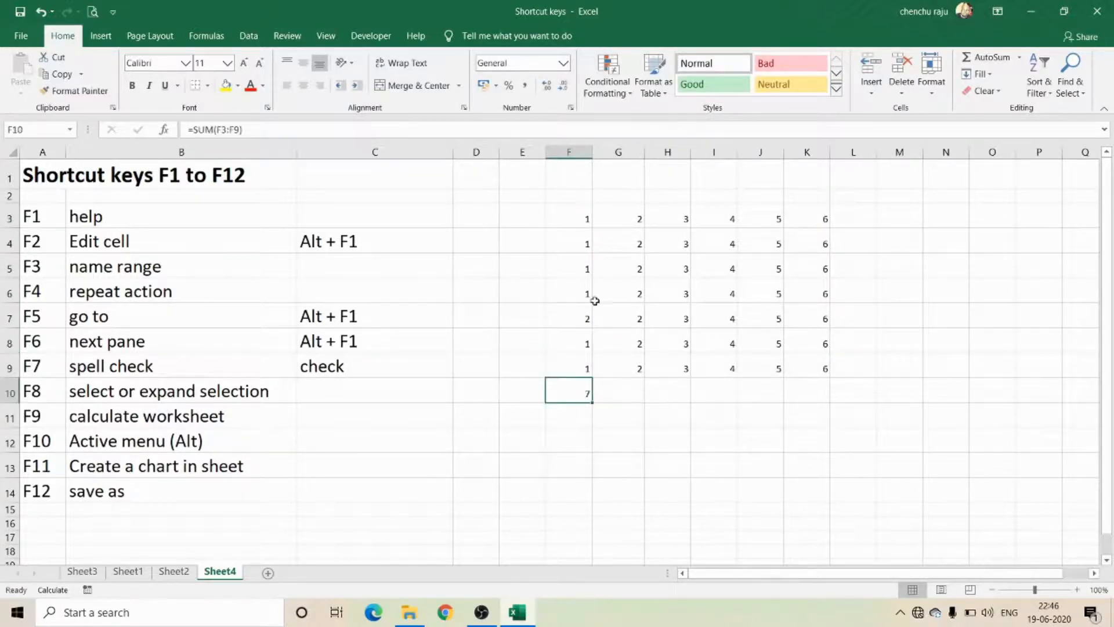
{"action": "left_click_drag", "start_coordinate": [579, 220], "coordinate": [585, 372]}
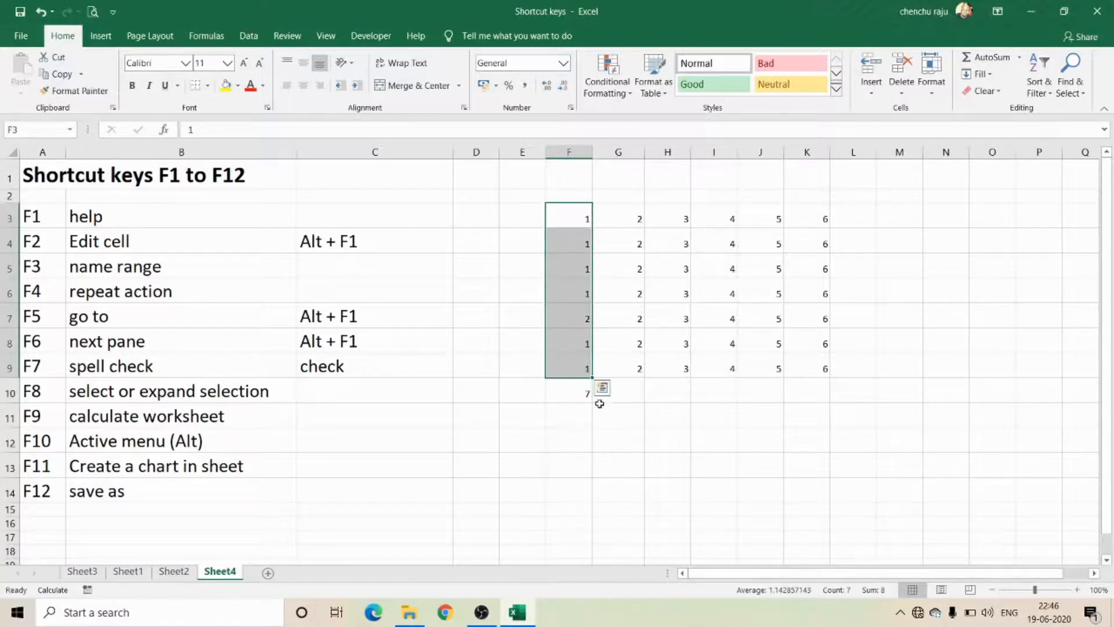
{"action": "left_click", "coordinate": [580, 392]}
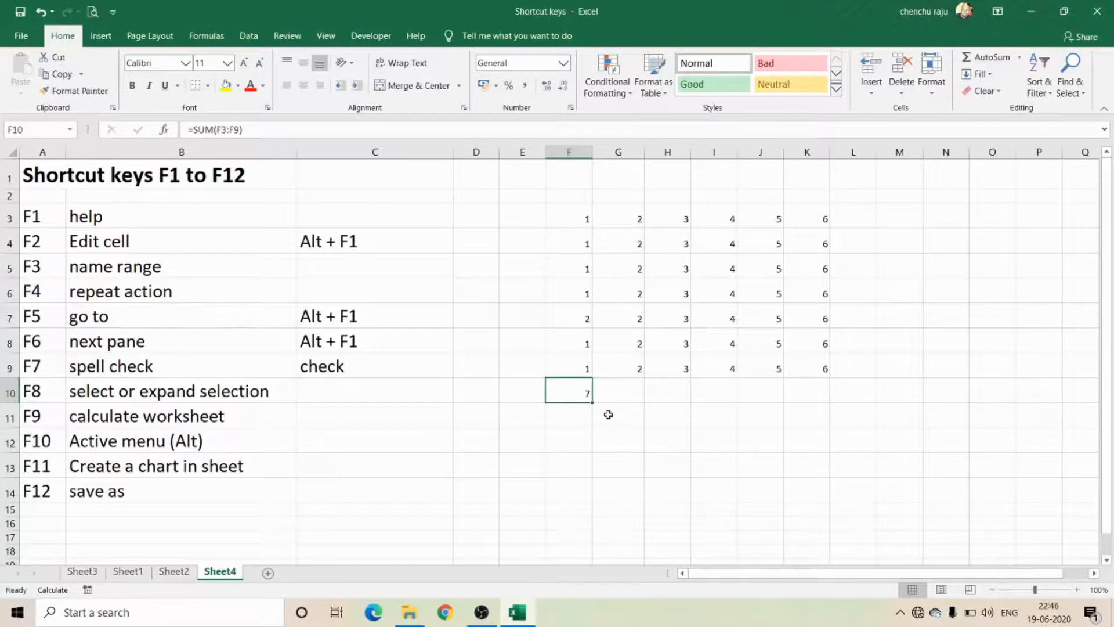
{"action": "key", "text": "F9"}
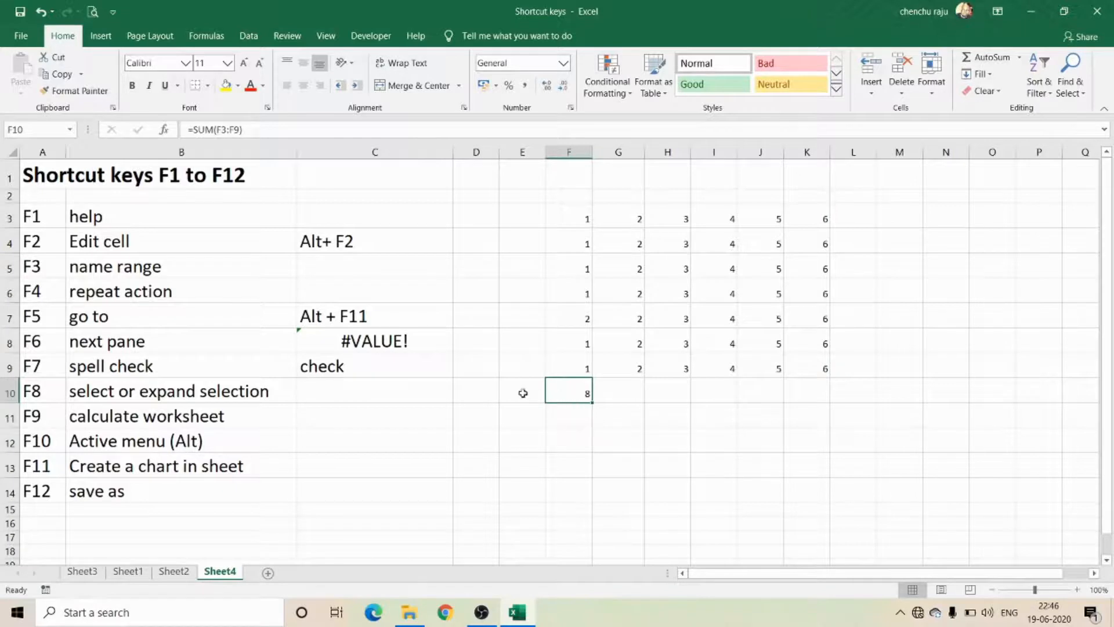
{"action": "left_click", "coordinate": [386, 347]}
{"action": "key", "text": "Delete"}
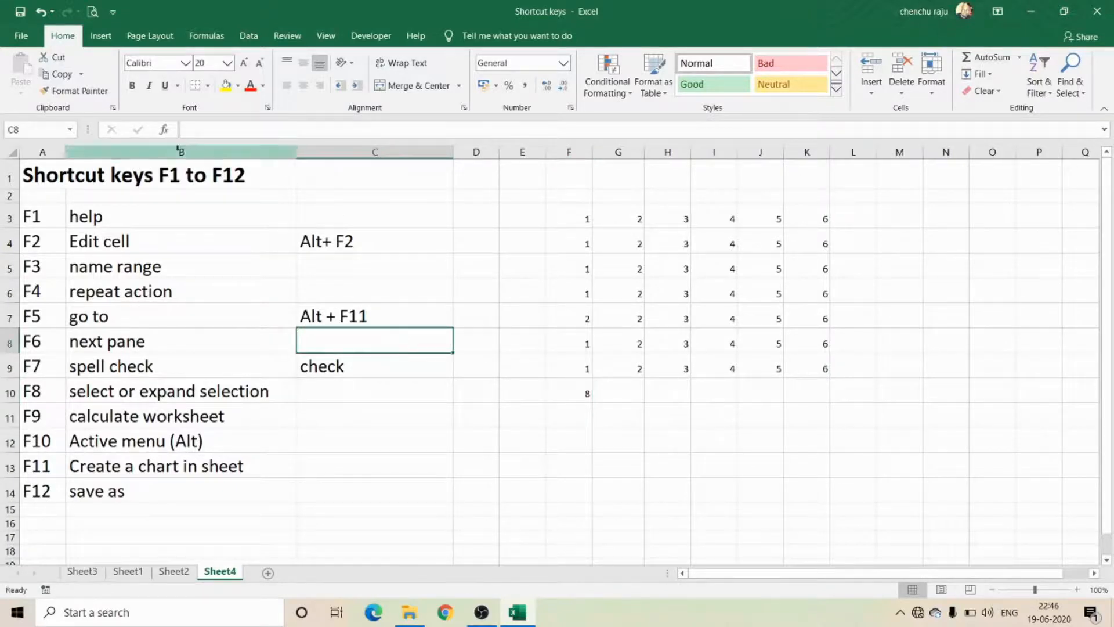
Set the workbook calculation mode to Automatic in the Formulas options and apply it
{"action": "key", "text": "alt+f"}
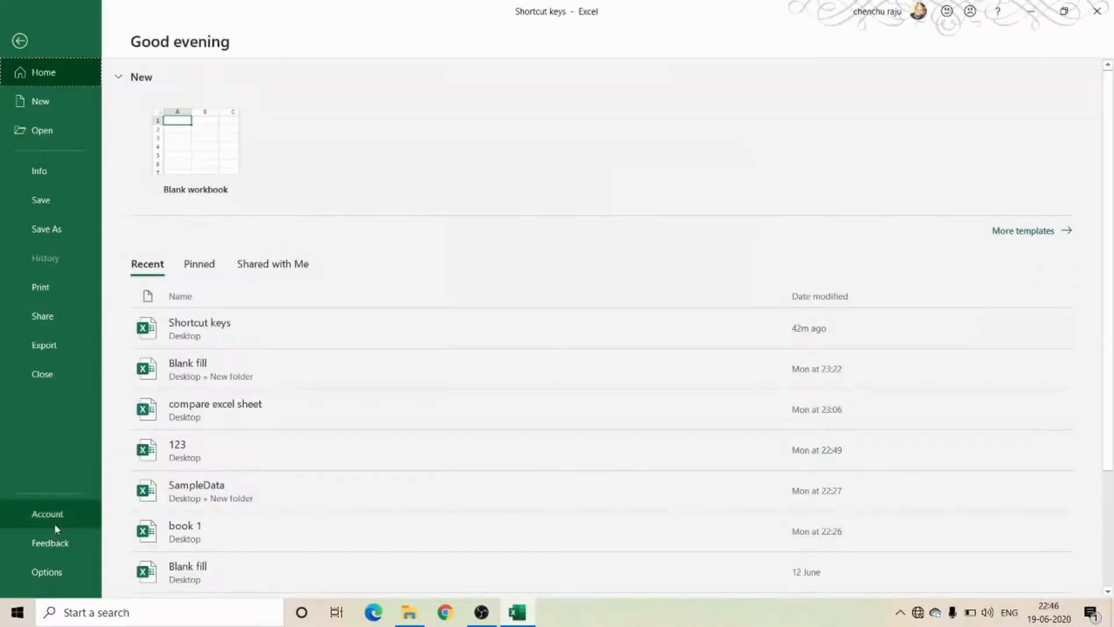
{"action": "left_click", "coordinate": [53, 572]}
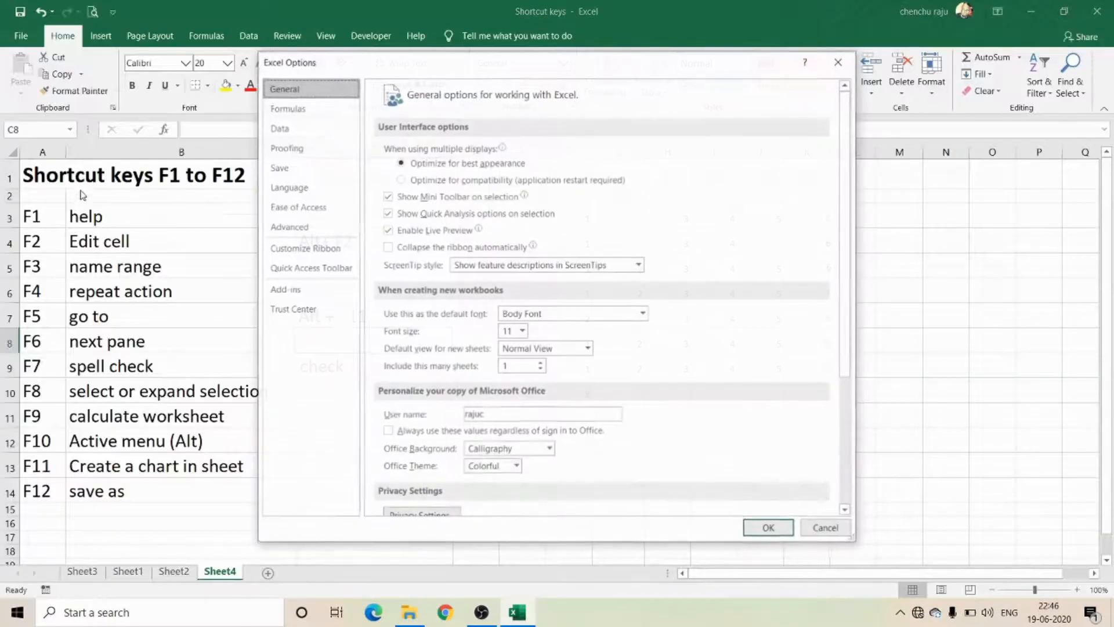
{"action": "left_click", "coordinate": [289, 109]}
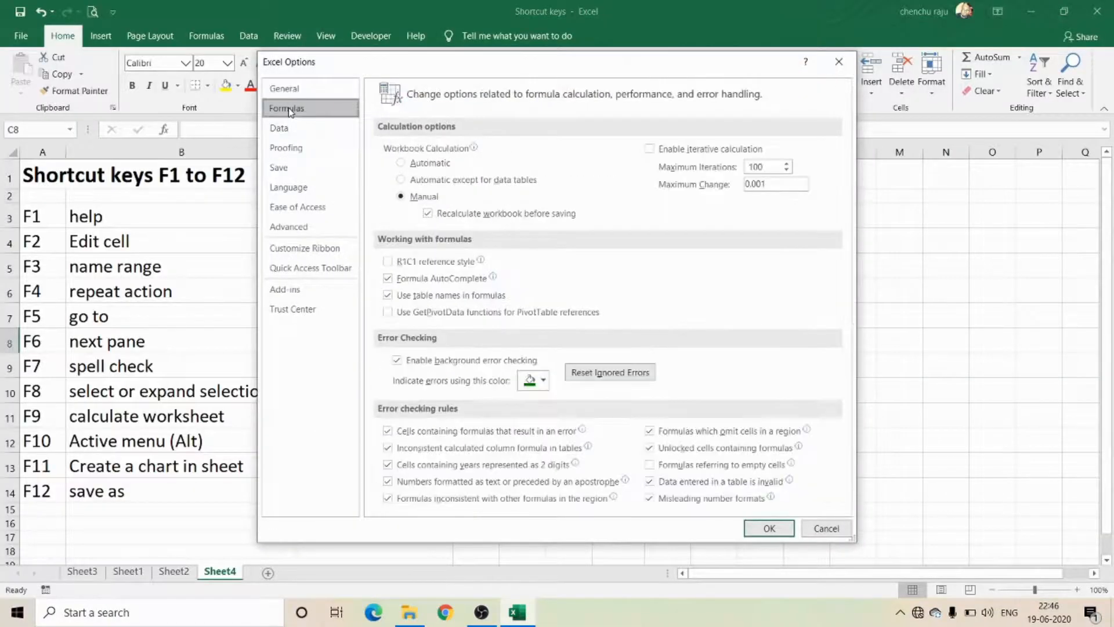
{"action": "mouse_move", "coordinate": [412, 163]}
{"action": "left_click", "coordinate": [435, 168]}
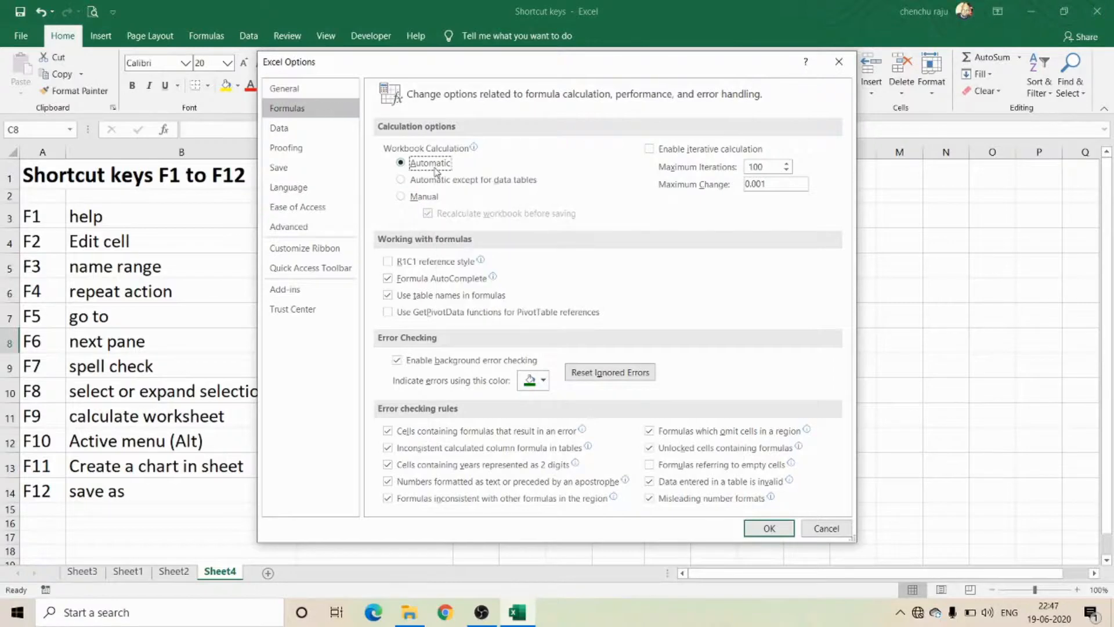
{"action": "left_click", "coordinate": [765, 530]}
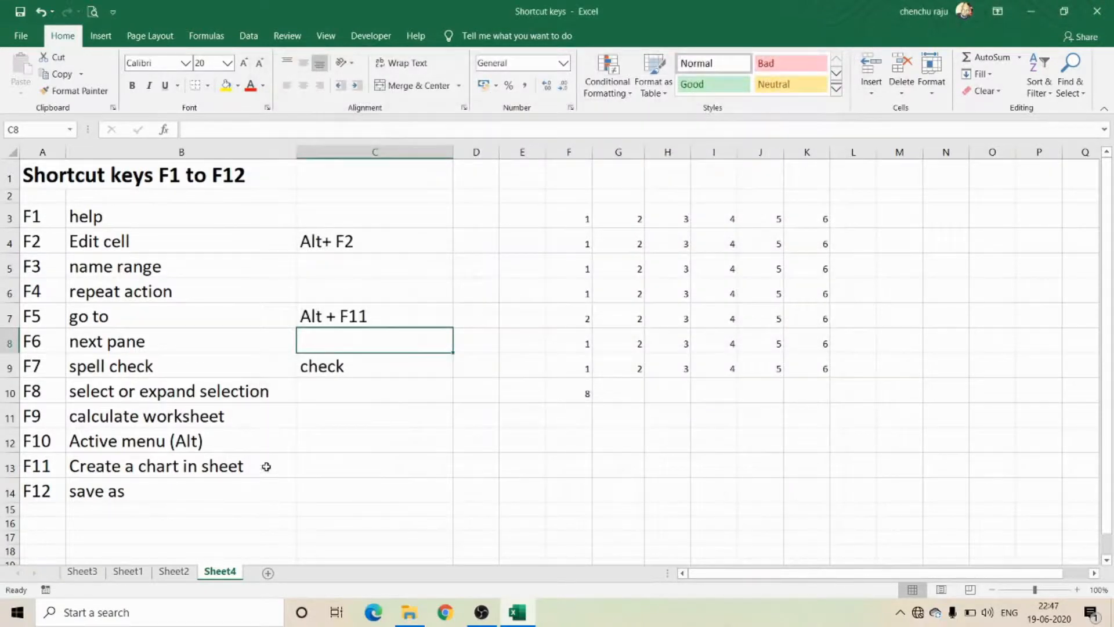
Select the F10 "Active menu (Alt)" entry, show the ribbon's key tips and dismiss them
{"action": "left_click", "coordinate": [216, 450]}
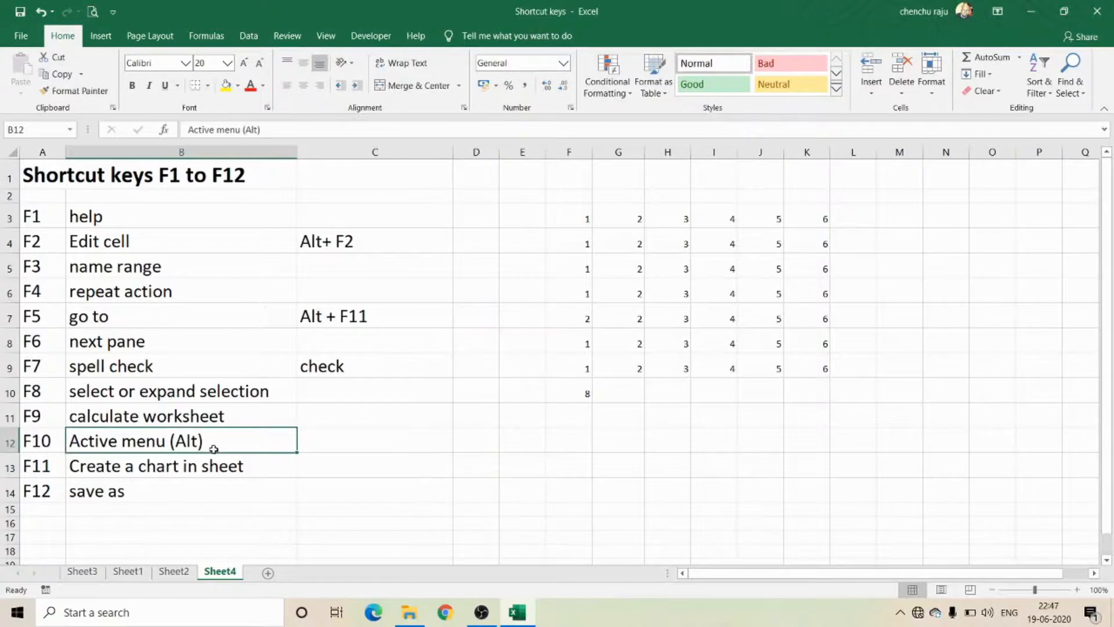
{"action": "left_click", "coordinate": [293, 425]}
{"action": "left_click", "coordinate": [192, 446]}
{"action": "key", "text": "F10"}
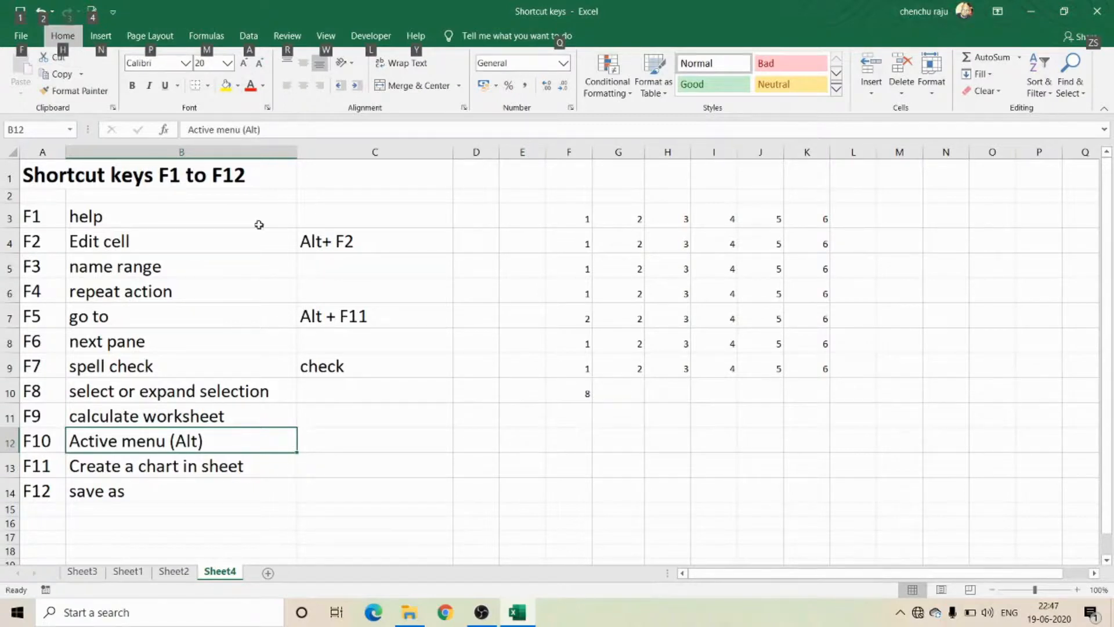
{"action": "left_click", "coordinate": [332, 444]}
{"action": "left_click", "coordinate": [47, 444]}
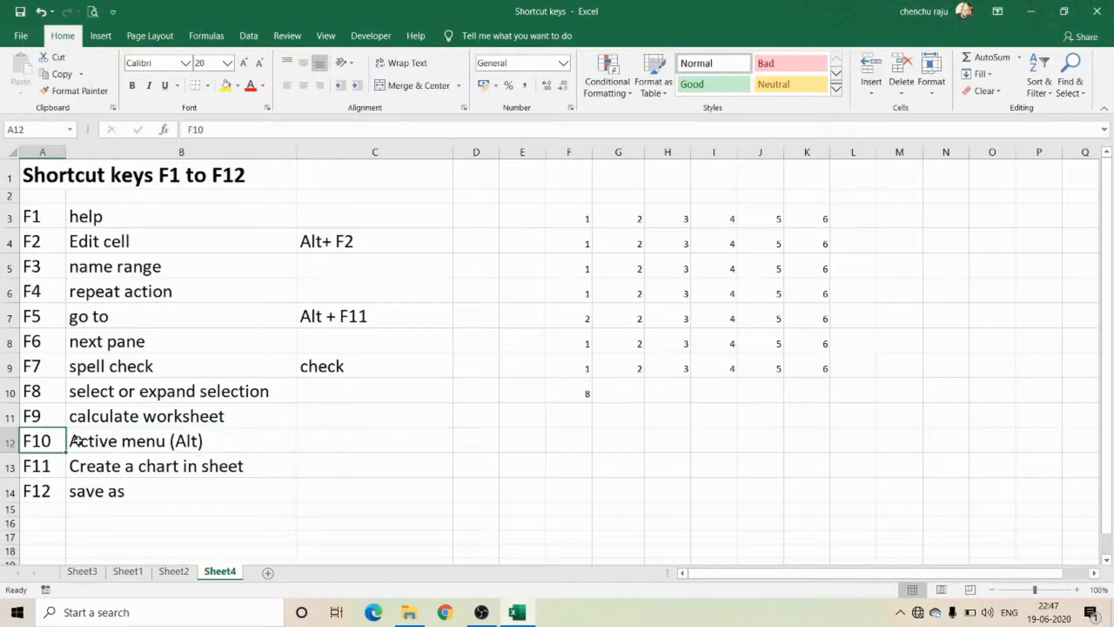
{"action": "left_click", "coordinate": [129, 442]}
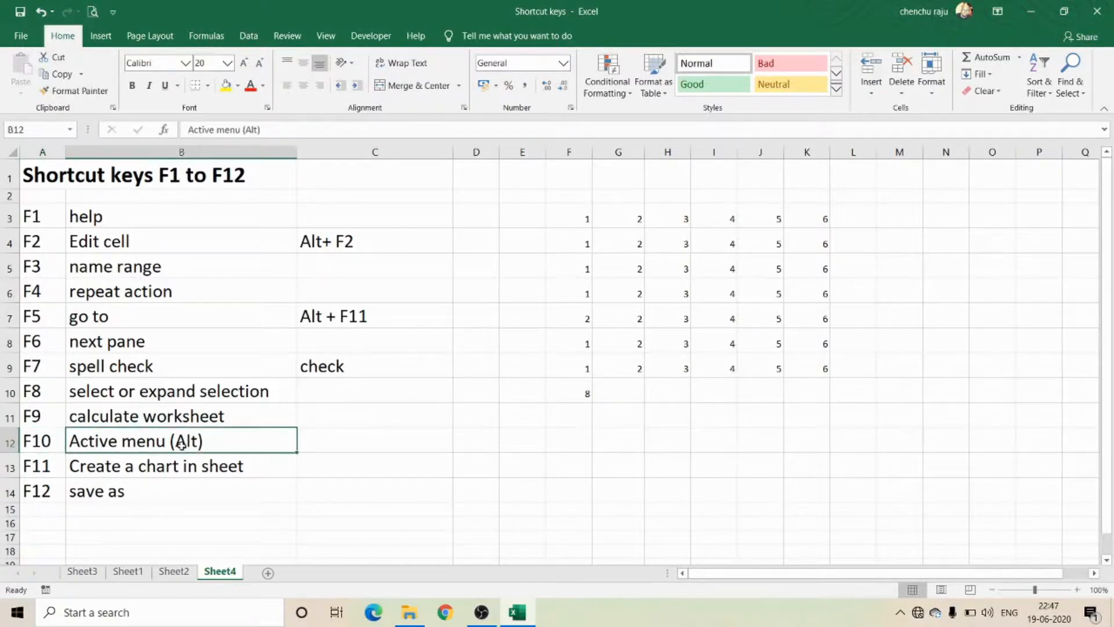
Select the F11 "Create a chart in sheet" entry and clear the total in F10
{"action": "left_click", "coordinate": [255, 398]}
{"action": "left_click", "coordinate": [108, 467]}
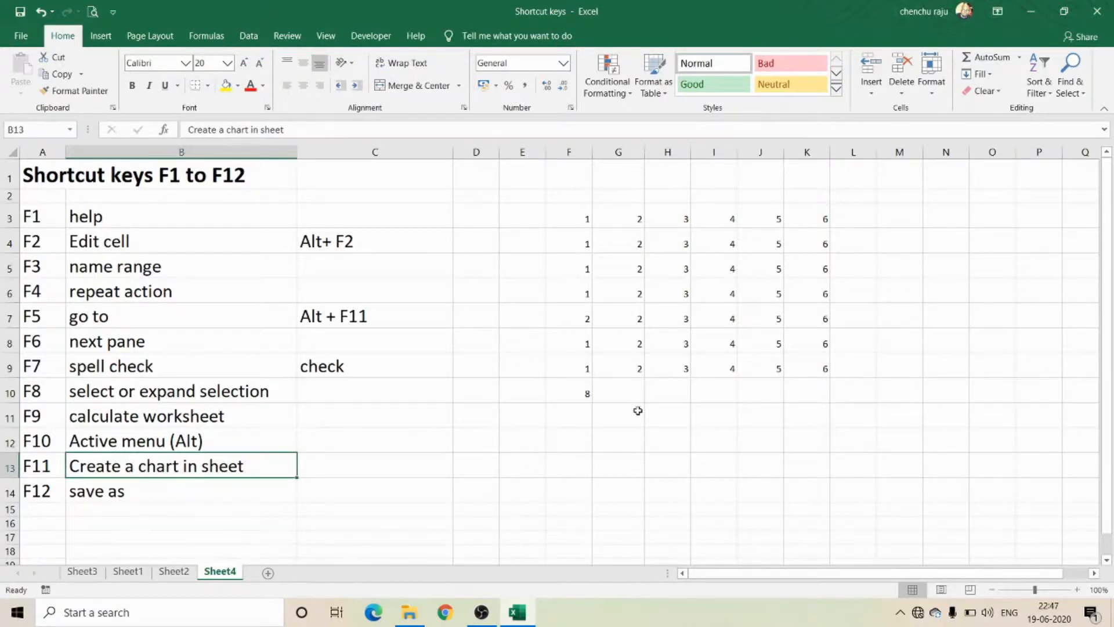
{"action": "left_click", "coordinate": [583, 393]}
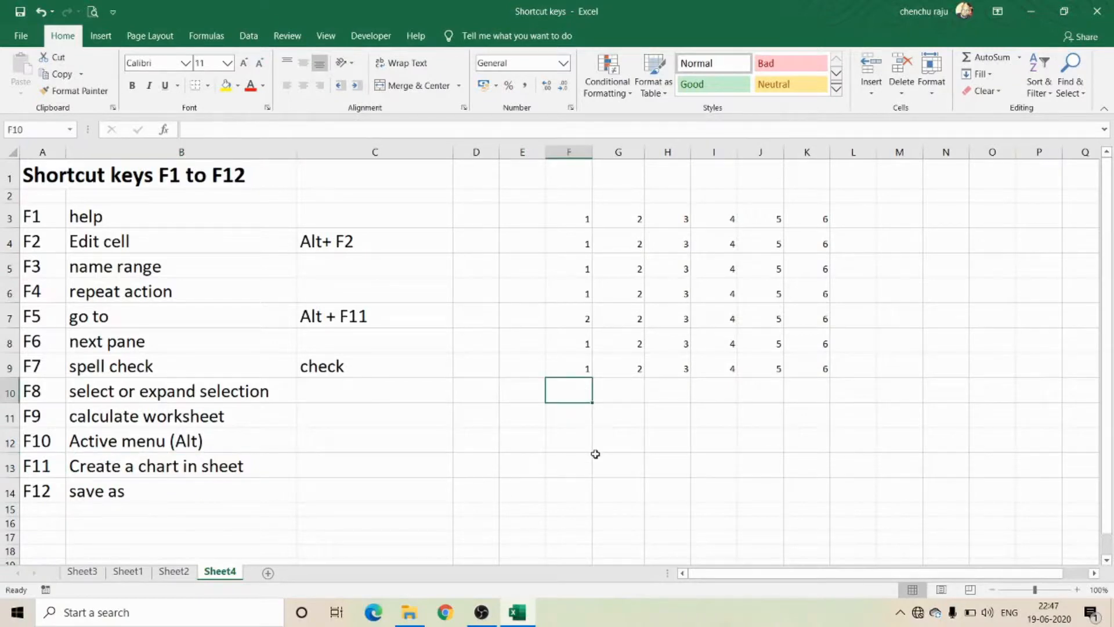
Create a column chart of F3:K9 on its own chart sheet and browse the available chart styles
{"action": "left_click_drag", "start_coordinate": [568, 220], "coordinate": [826, 370]}
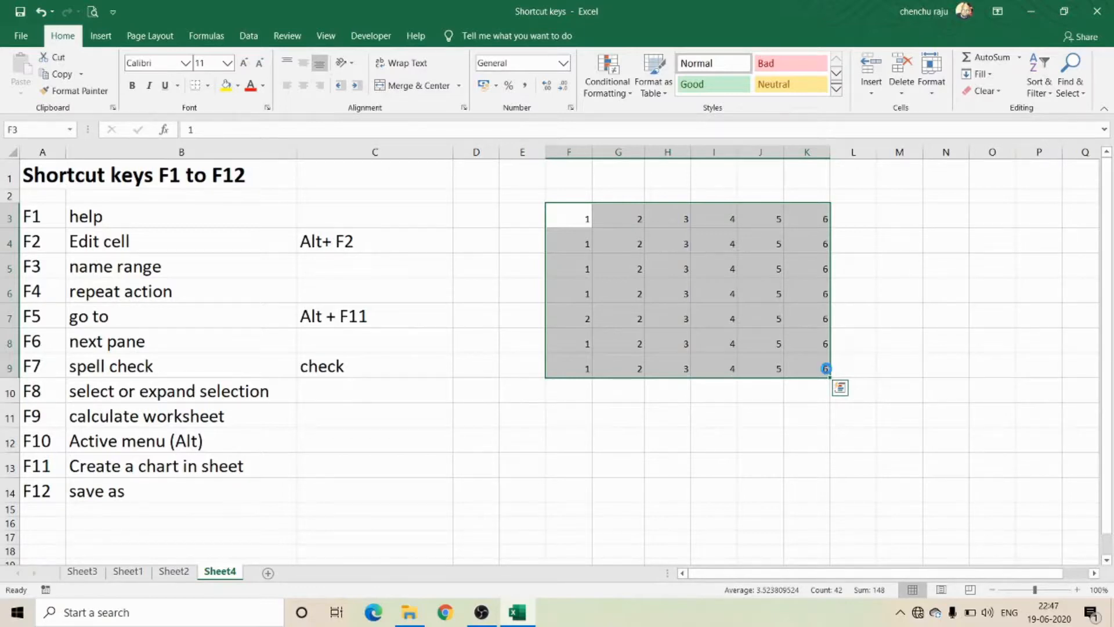
{"action": "key", "text": "F11"}
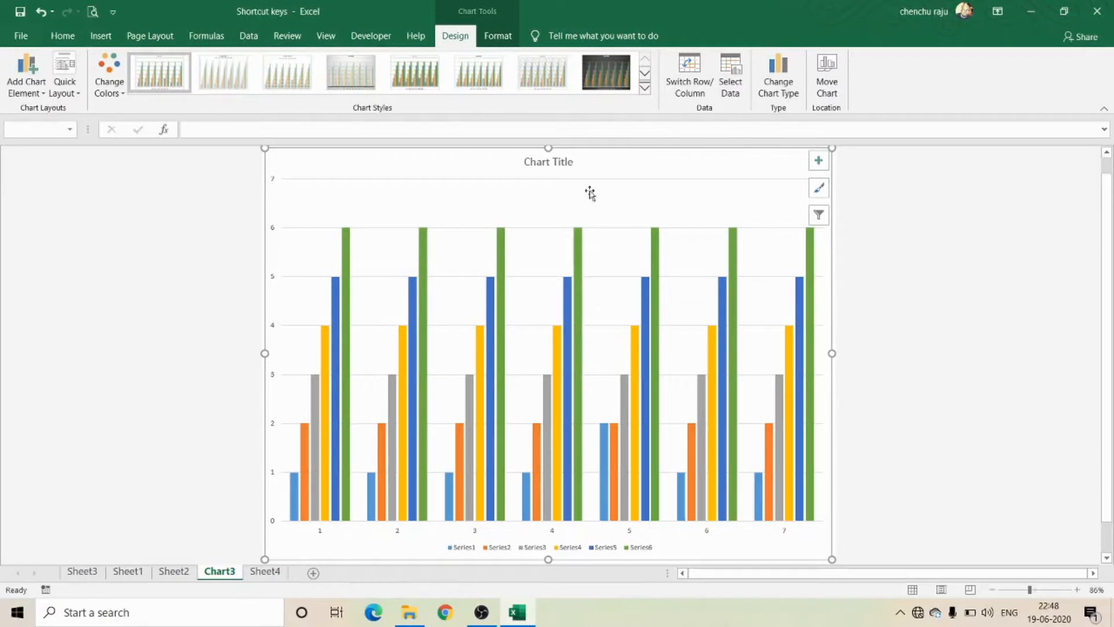
{"action": "left_click", "coordinate": [646, 90]}
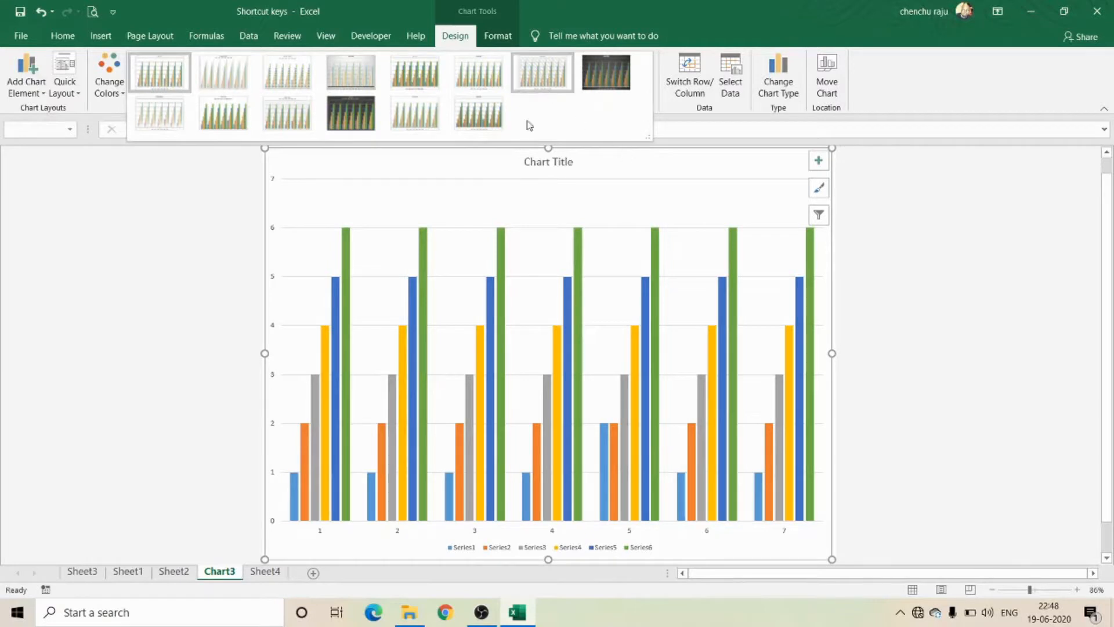
{"action": "left_click", "coordinate": [223, 574]}
Delete the new chart sheet from the workbook and confirm its permanent removal
{"action": "right_click", "coordinate": [222, 573]}
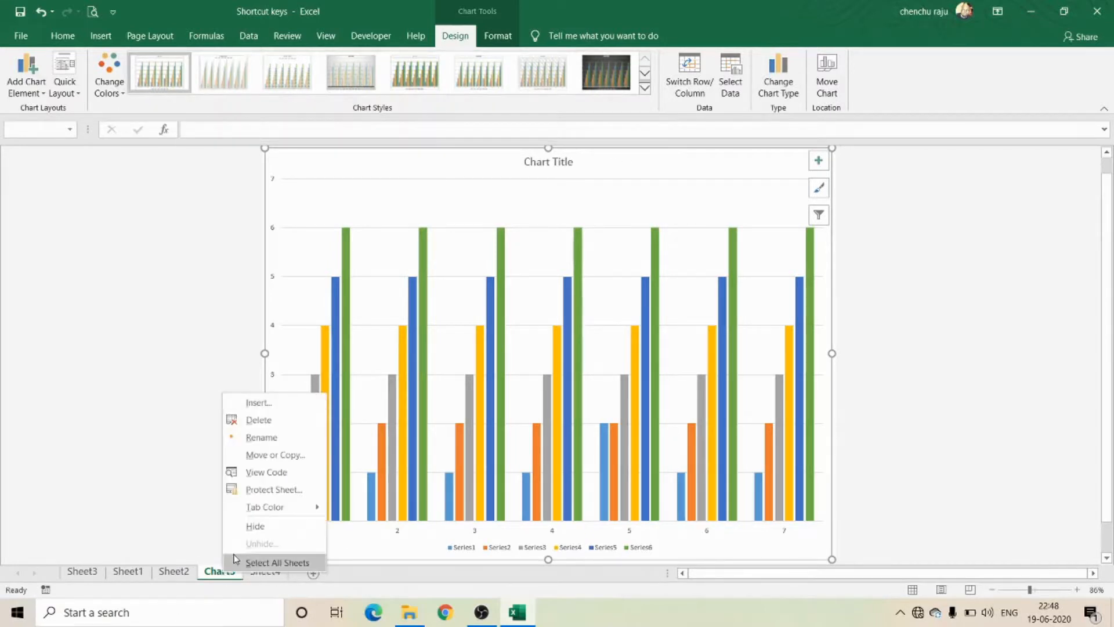
{"action": "left_click", "coordinate": [238, 420]}
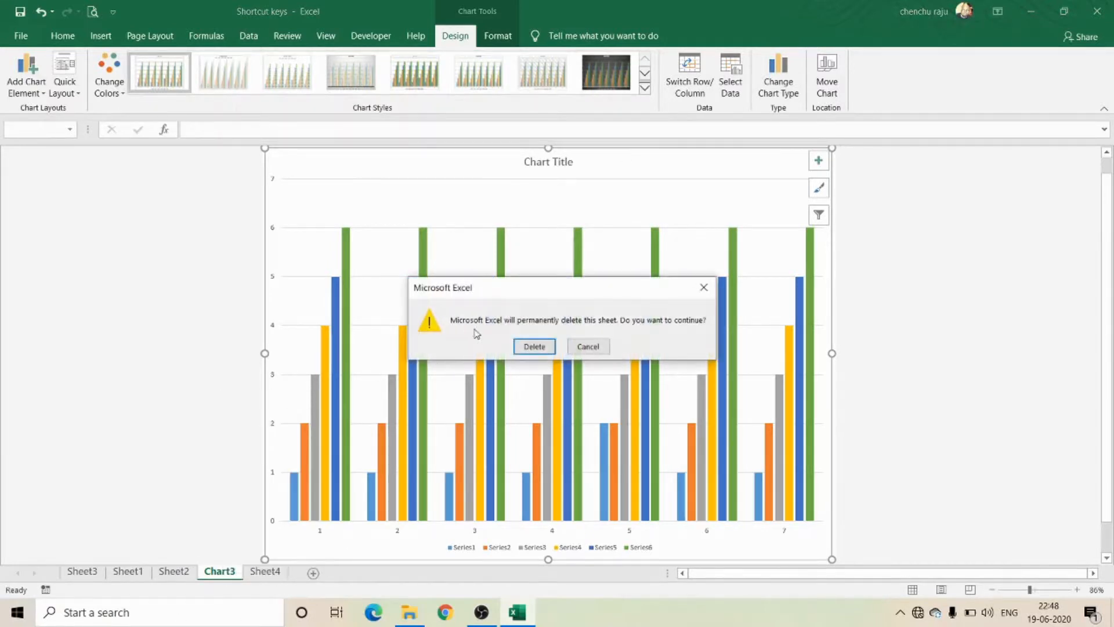
{"action": "left_click", "coordinate": [533, 346]}
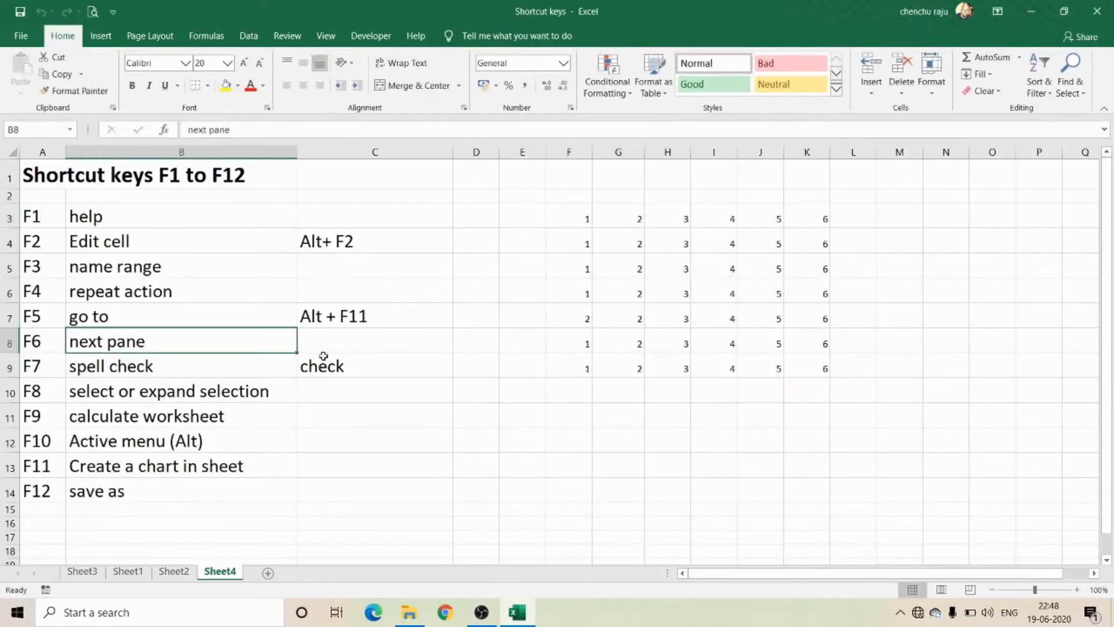
Bring up the Save As dialog for the workbook and dismiss it without saving
{"action": "key", "text": "F12"}
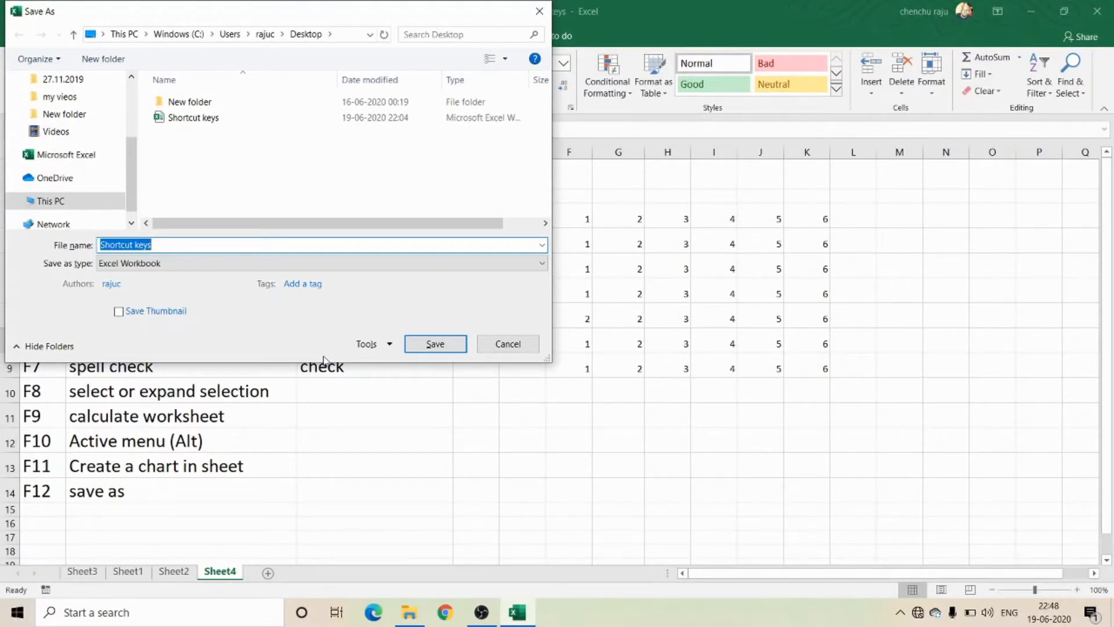
{"action": "left_click", "coordinate": [494, 346]}
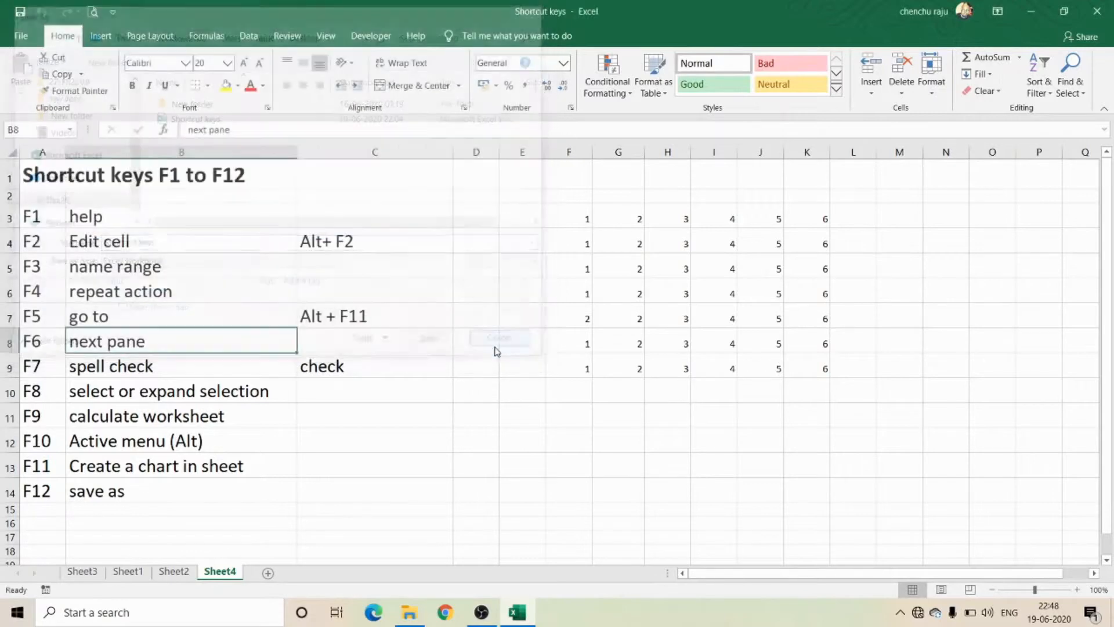